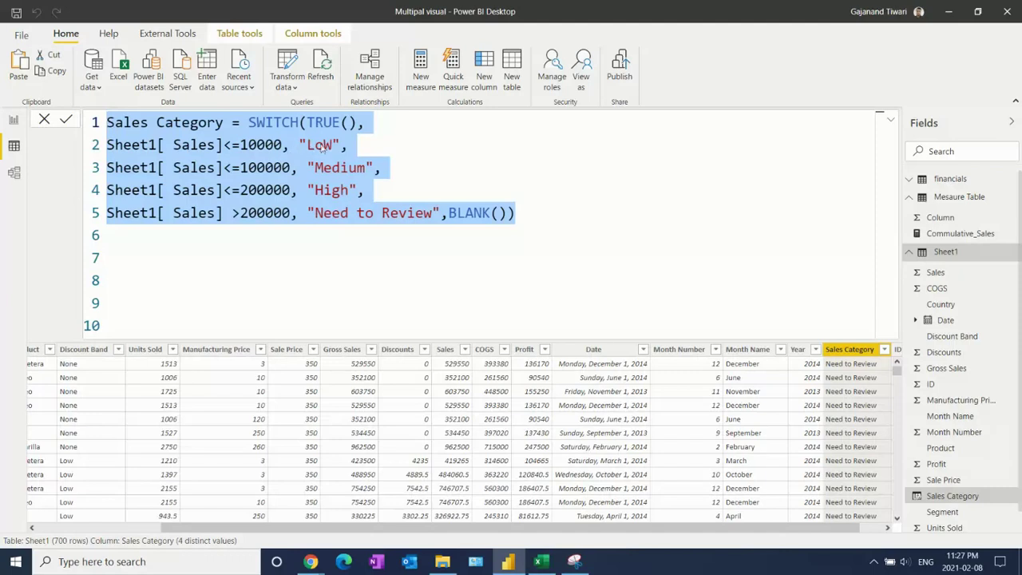
# Correct the capitalisation of the first result label in the Sales Category formula to "Low"
pyautogui.click(329, 147)
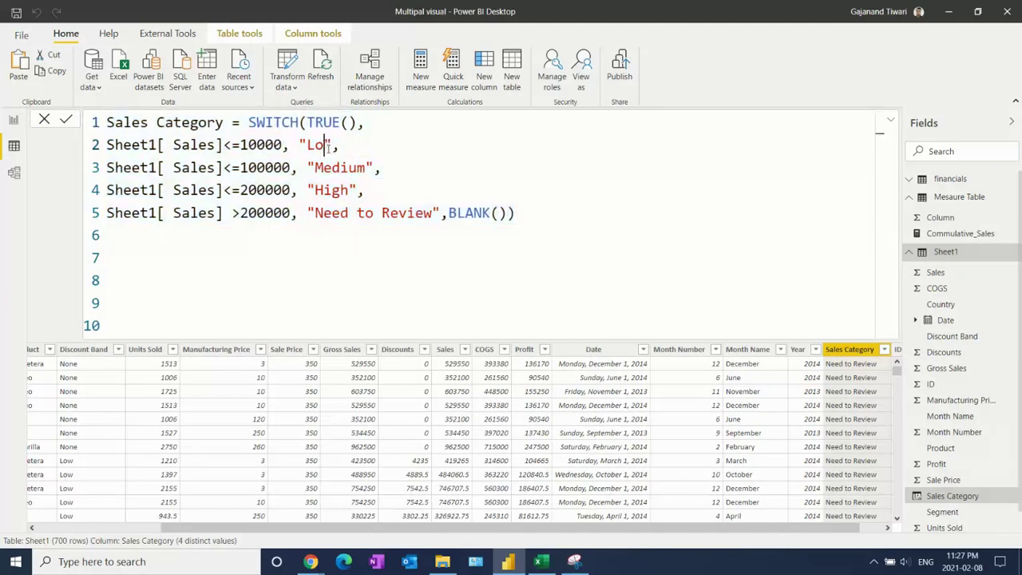
pyautogui.click(547, 252)
# Review the SWITCH(TRUE() opening and the <= comparisons in the Low, Medium and High conditions of the formula
pyautogui.moveTo(247, 122); pyautogui.dragTo(356, 123)
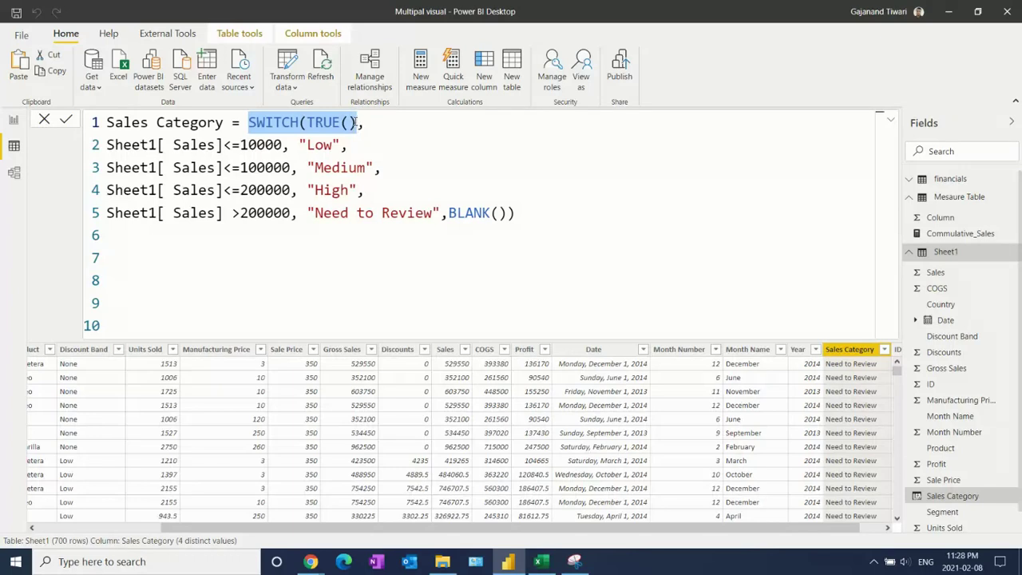
pyautogui.click(251, 128)
pyautogui.click(107, 144)
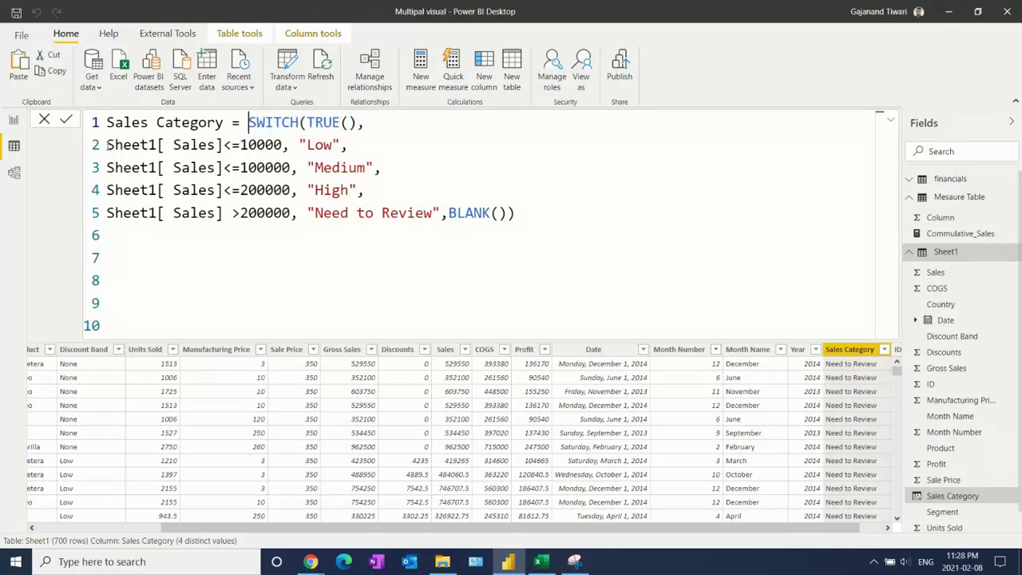
pyautogui.moveTo(107, 144); pyautogui.dragTo(240, 144)
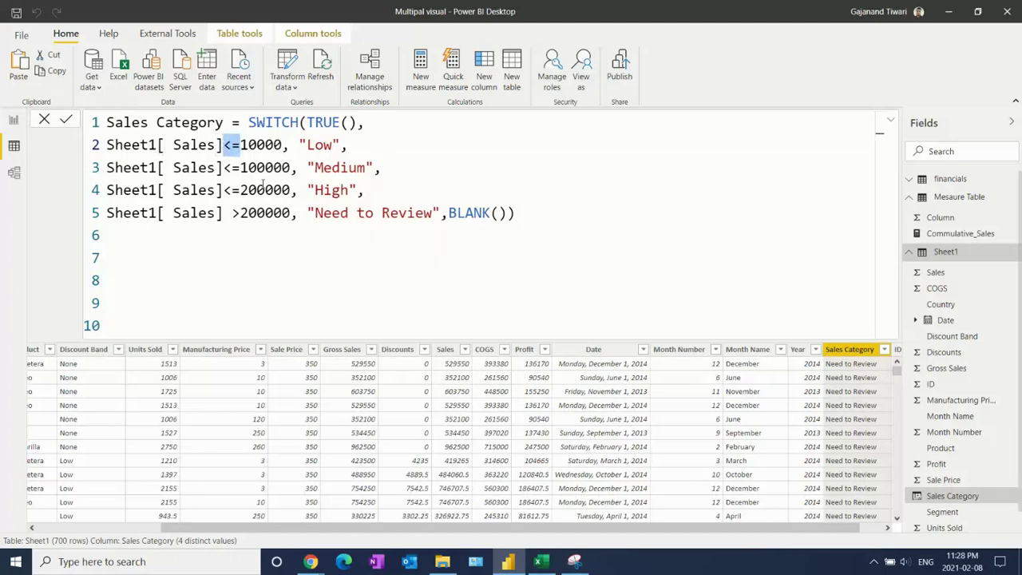
pyautogui.click(225, 168)
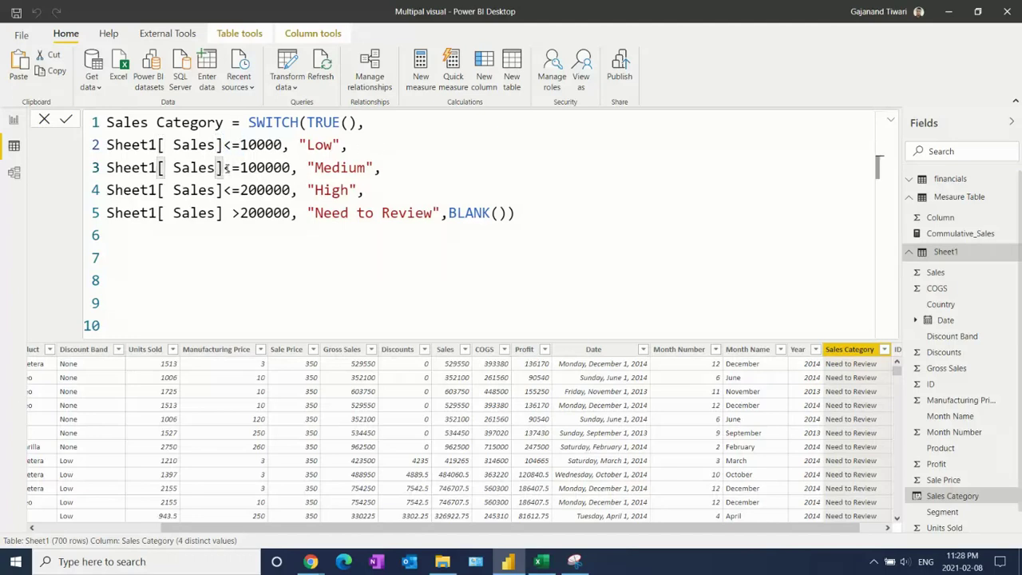
pyautogui.moveTo(223, 168); pyautogui.dragTo(241, 168)
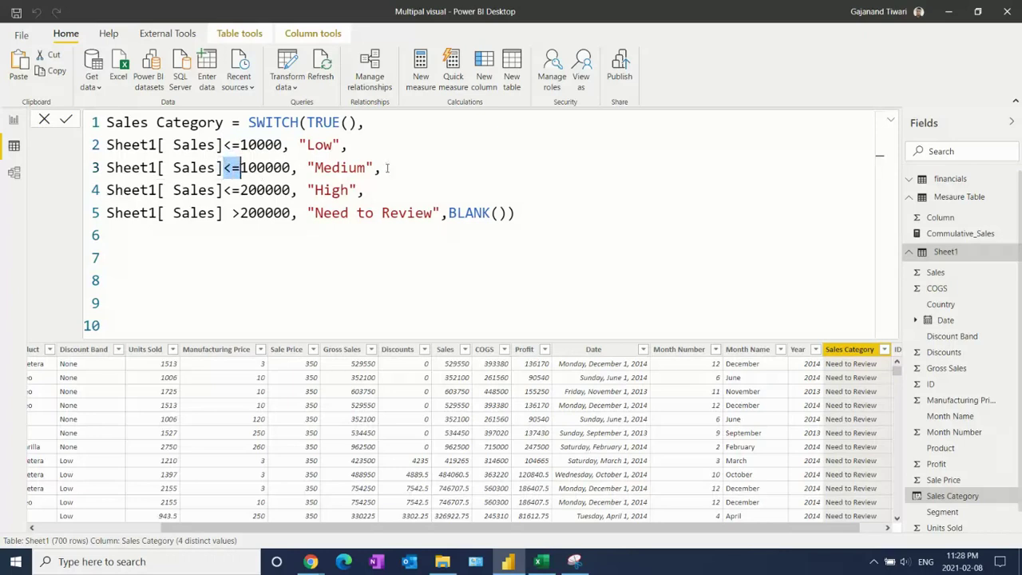
pyautogui.click(225, 190)
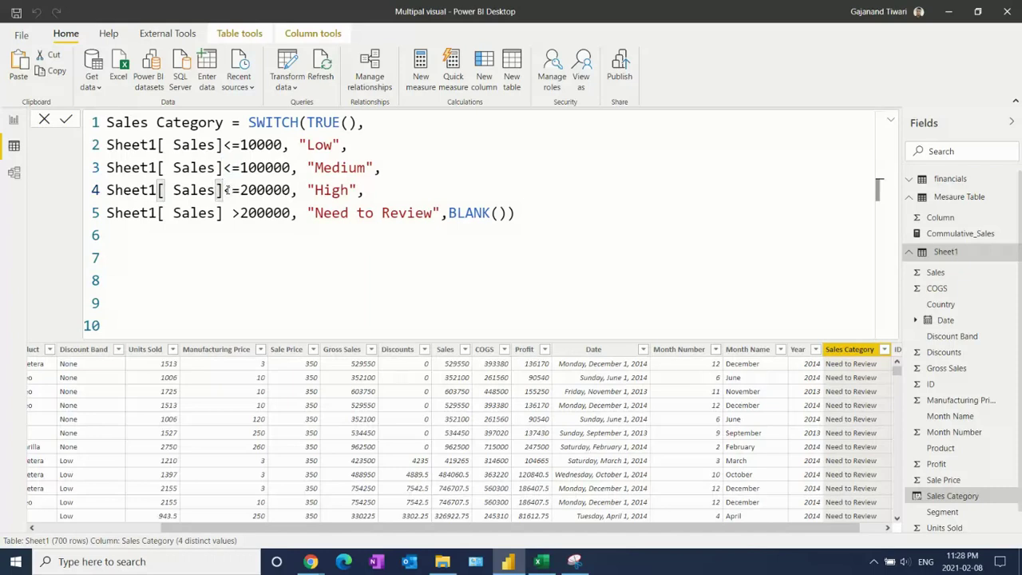
pyautogui.moveTo(224, 190); pyautogui.dragTo(240, 190)
# Commit the Sales Category column formula
pyautogui.moveTo(530, 215); pyautogui.dragTo(109, 114)
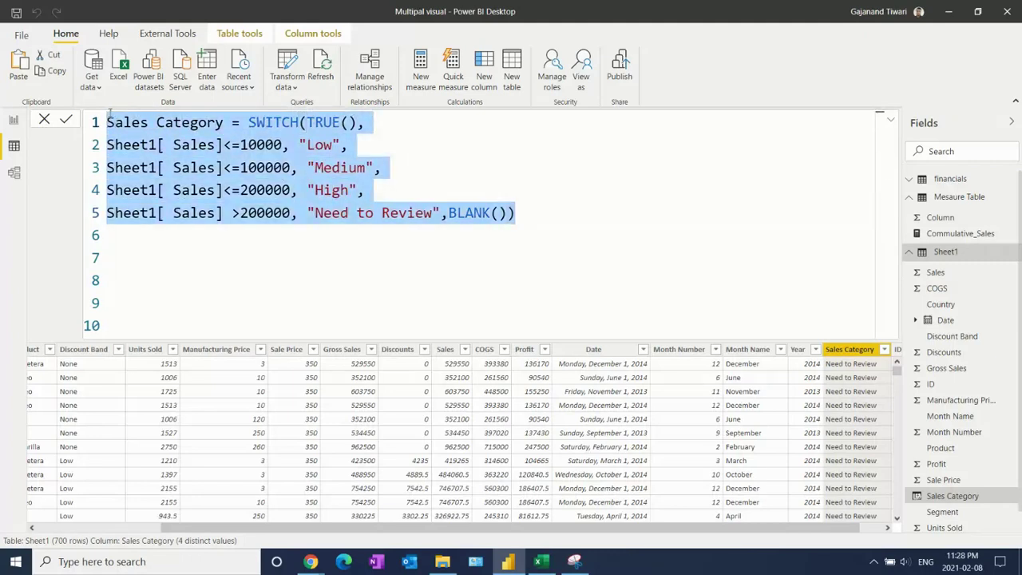
pyautogui.click(645, 232)
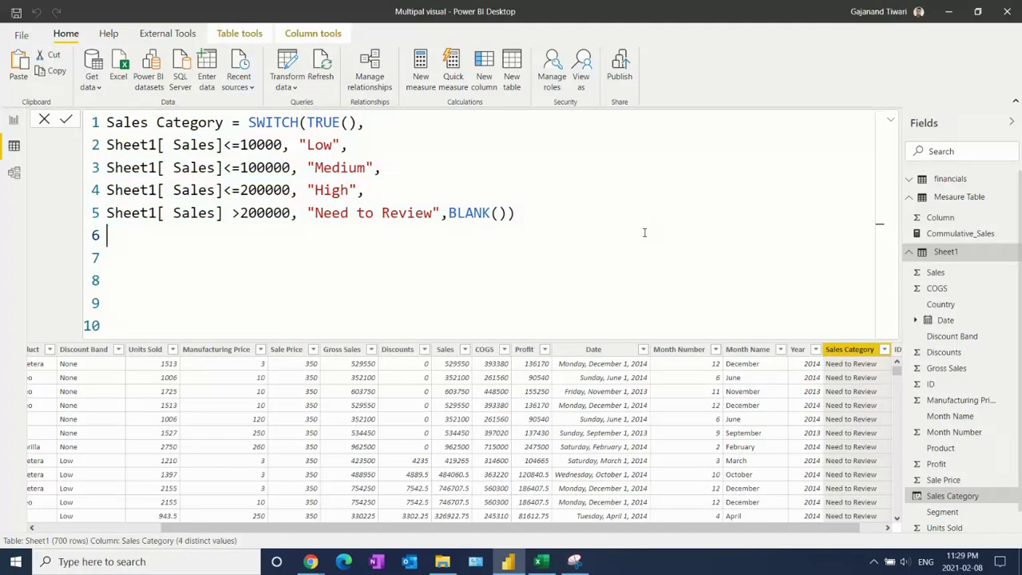
pyautogui.click(66, 121)
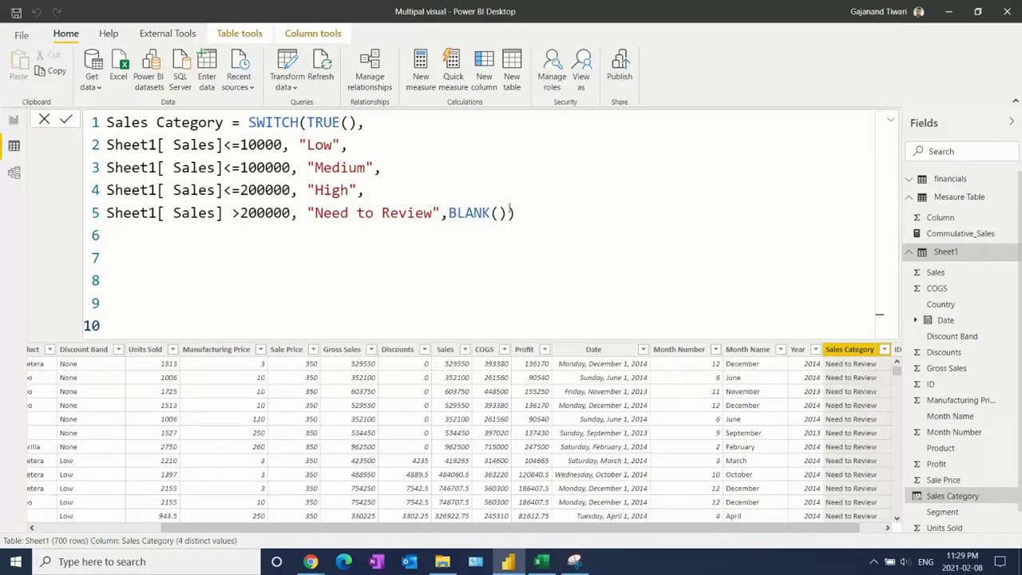
# Copy the four Sales condition lines below the SWITCH line and delete them from the Sales Category formula
pyautogui.moveTo(530, 218); pyautogui.dragTo(90, 128)
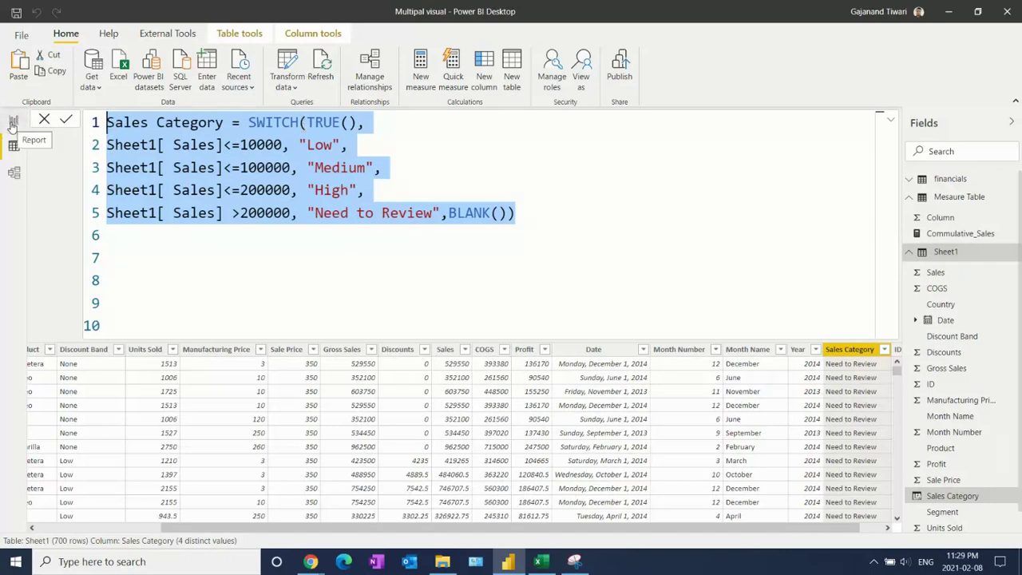
pyautogui.click(223, 145)
pyautogui.moveTo(107, 144); pyautogui.dragTo(341, 145)
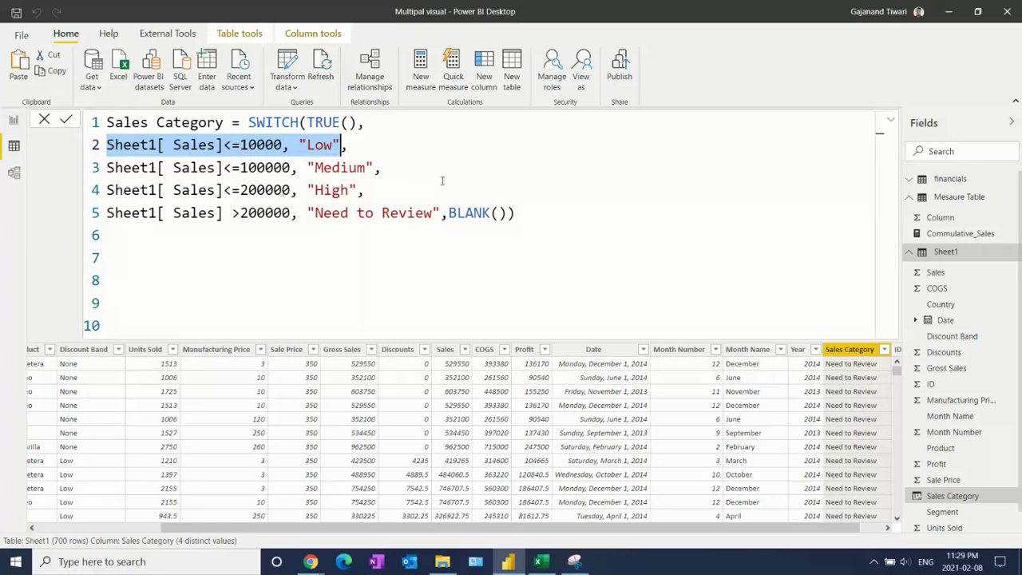
pyautogui.moveTo(530, 215); pyautogui.dragTo(94, 145)
pyautogui.hotkey('ctrl', 'c')
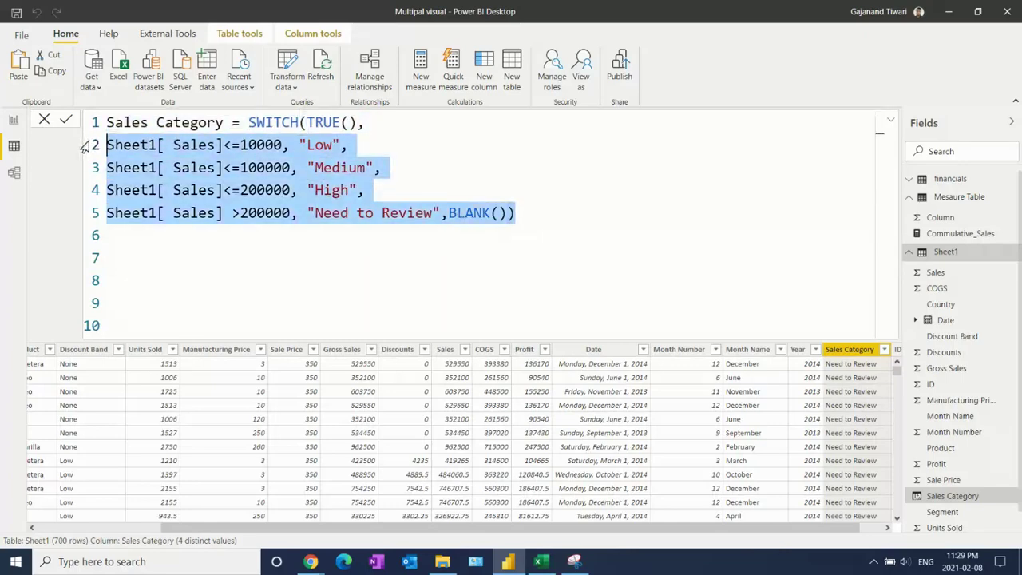
pyautogui.press('BackSpace')
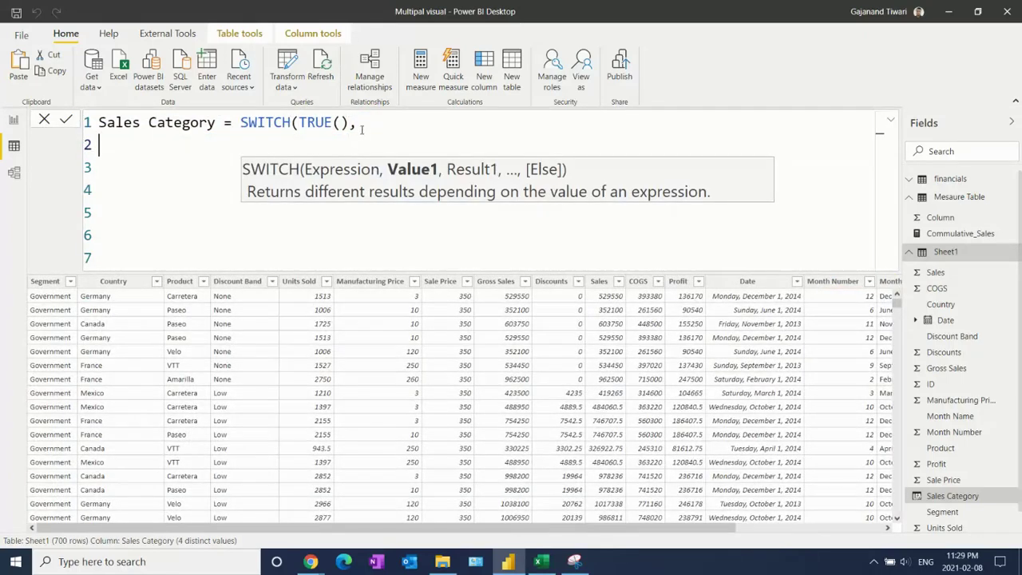
# Delete the remaining SWITCH(TRUE(), expression after the equals sign in the Sales Category formula
pyautogui.moveTo(300, 122); pyautogui.dragTo(386, 121)
pyautogui.press('BackSpace')
pyautogui.press('BackSpace')
pyautogui.press('BackSpace')
pyautogui.press('BackSpace')
pyautogui.press('BackSpace')
pyautogui.press('BackSpace')
pyautogui.press('BackSpace')
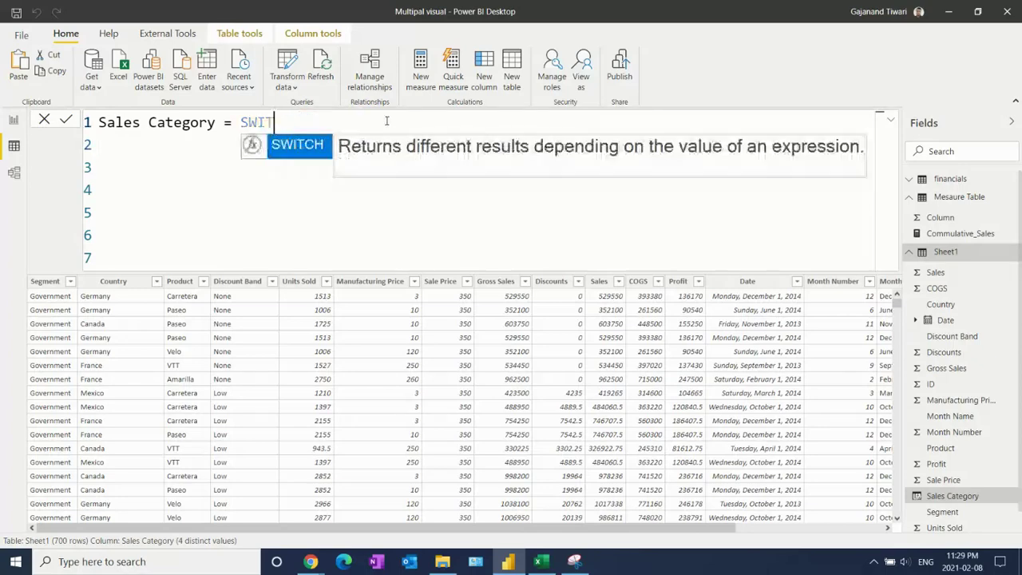
pyautogui.press('BackSpace')
# Re-enter SWITCH(TRUE(), after "Sales Category =", paste the copied conditions behind it and enlarge the formula area
pyautogui.write('sw')
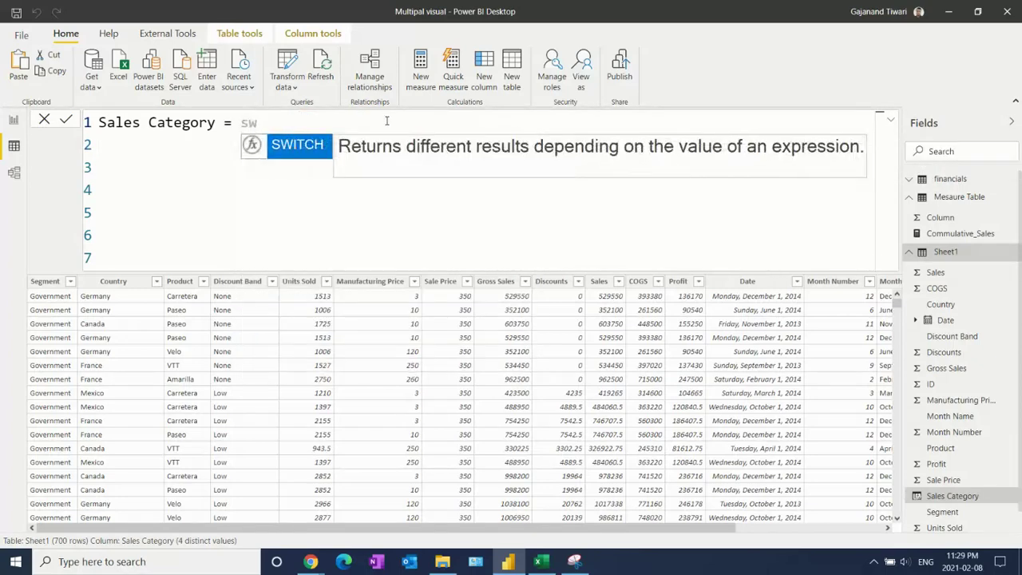
pyautogui.press('Tab')
pyautogui.write('tru')
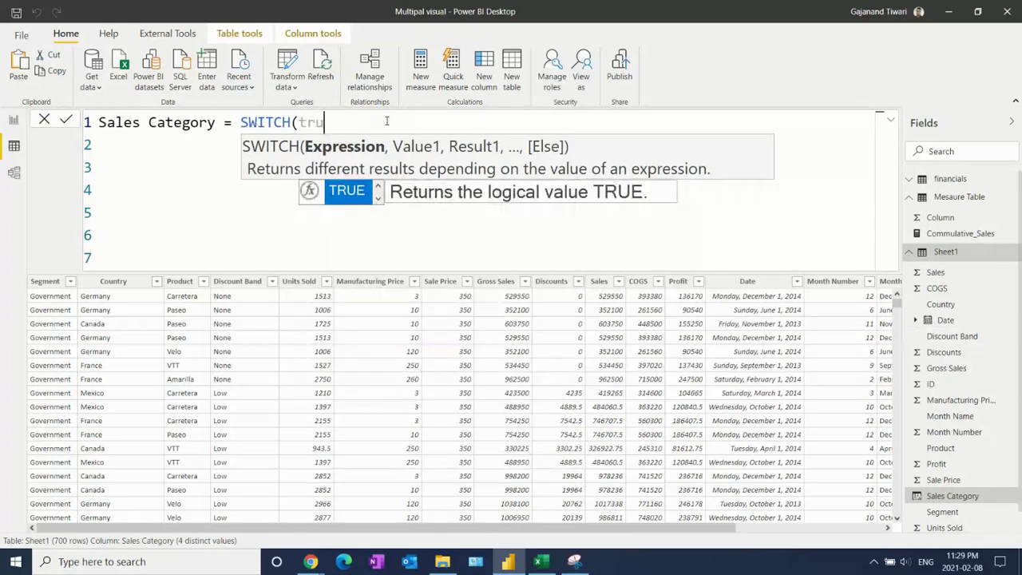
pyautogui.press('Tab')
pyautogui.write(',')
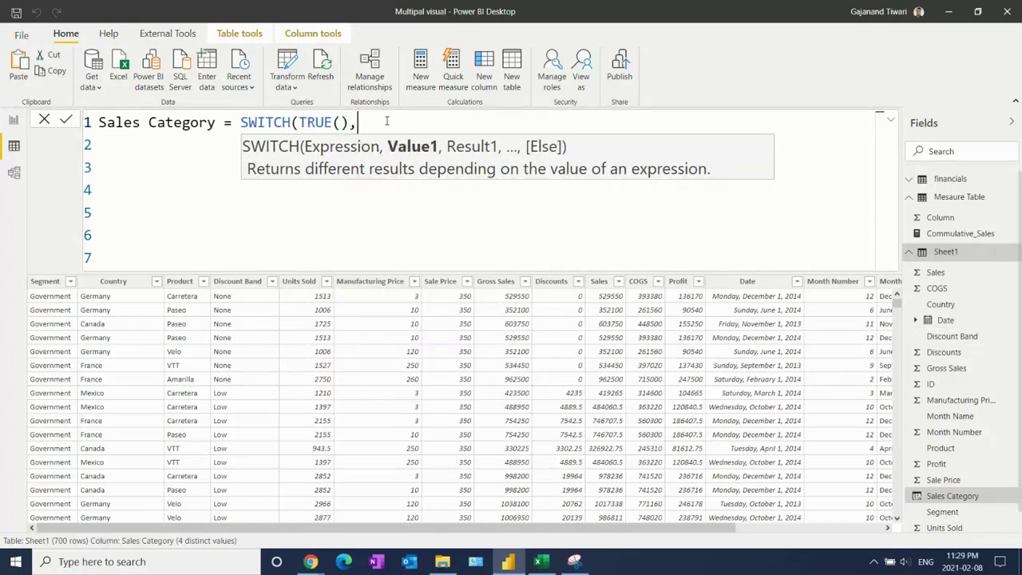
pyautogui.hotkey('ctrl', 'v')
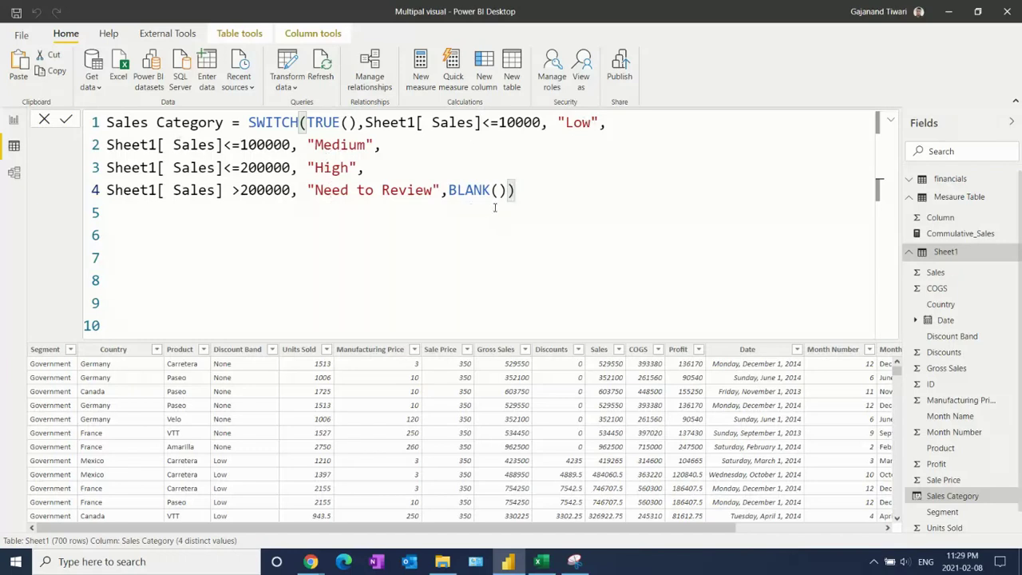
pyautogui.click(890, 120)
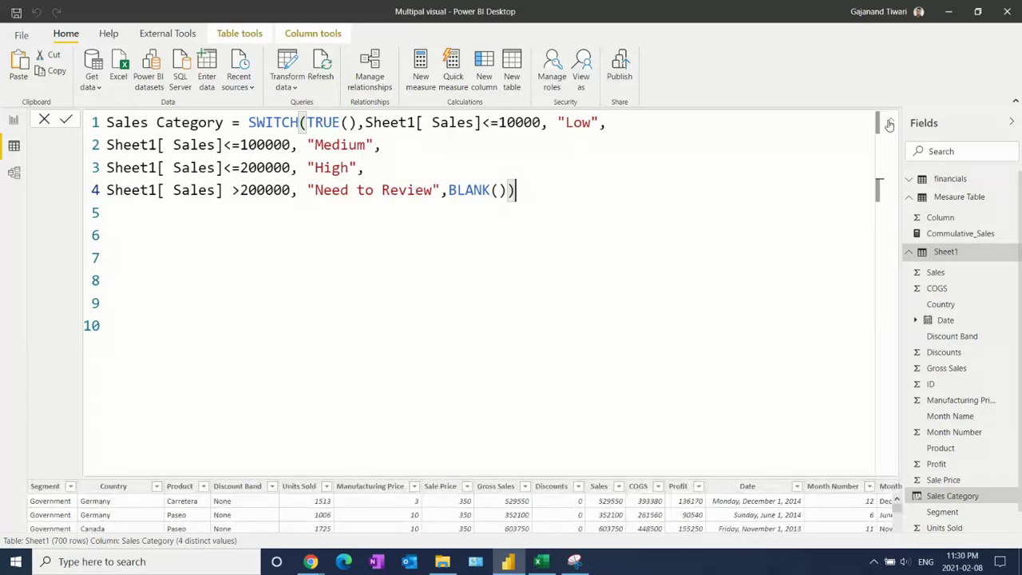
# Go to the report view and delete the existing table and the Sales Category slicer from Page 2
pyautogui.click(13, 121)
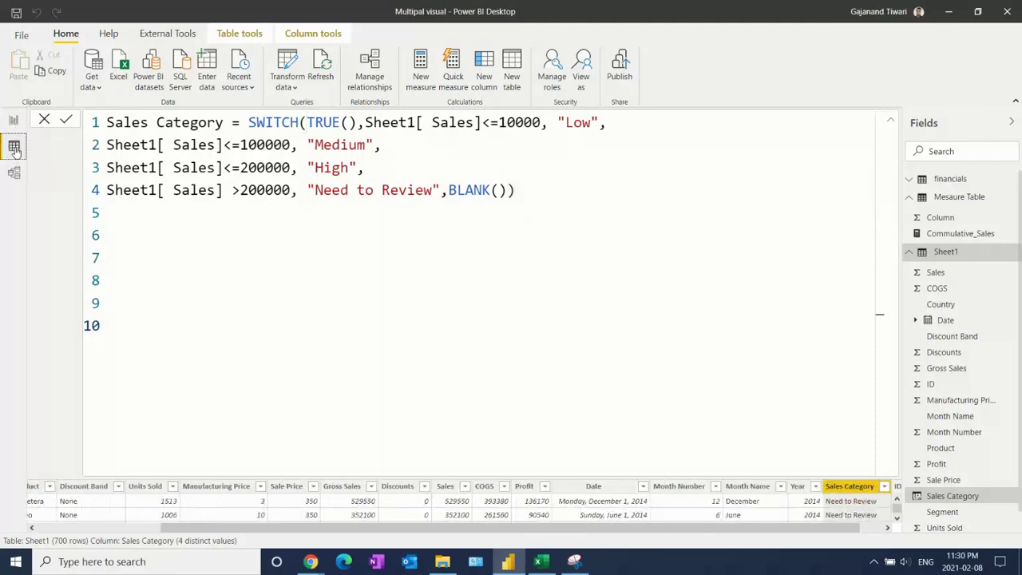
pyautogui.click(13, 120)
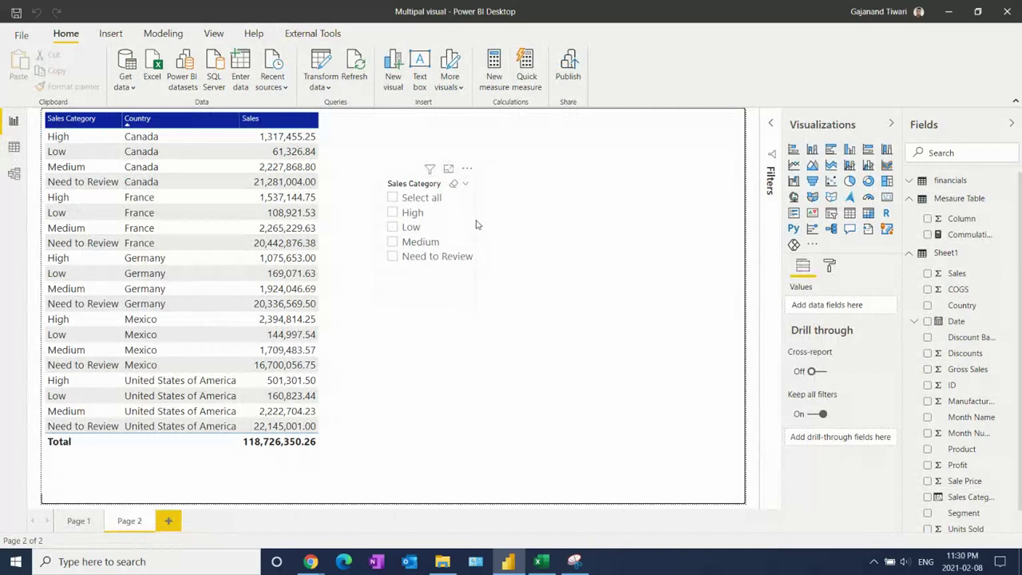
pyautogui.click(325, 313)
pyautogui.press('Delete')
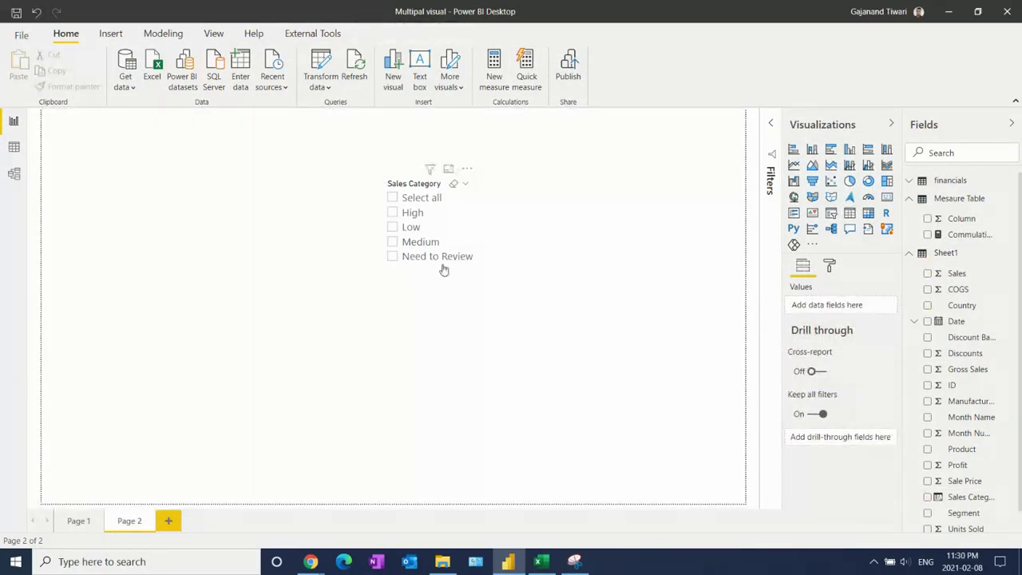
pyautogui.click(446, 277)
pyautogui.press('Delete')
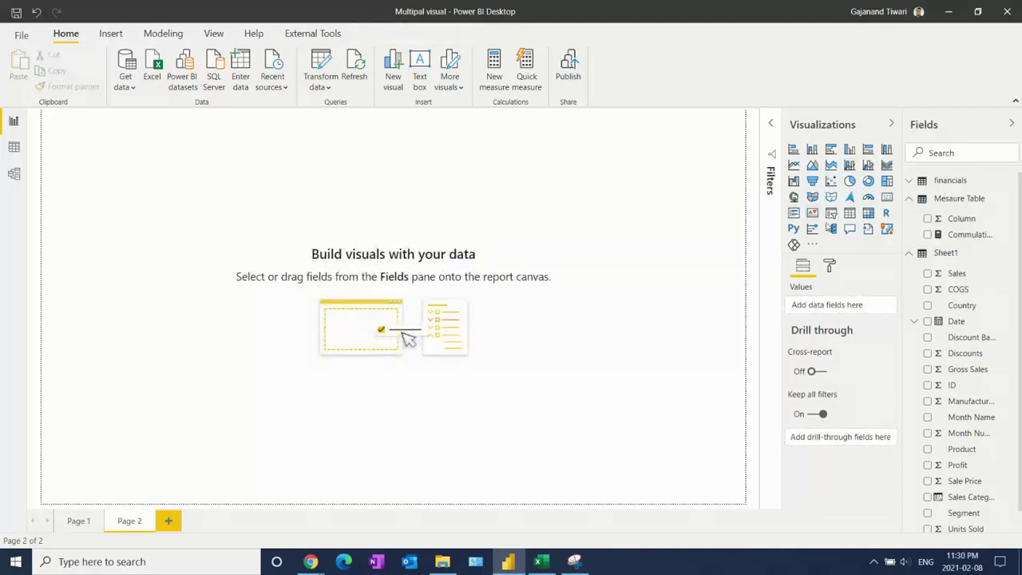
# Add a table visual with Sales Category, Country and Sales from Sheet1, and enlarge it to show all rows
pyautogui.click(850, 214)
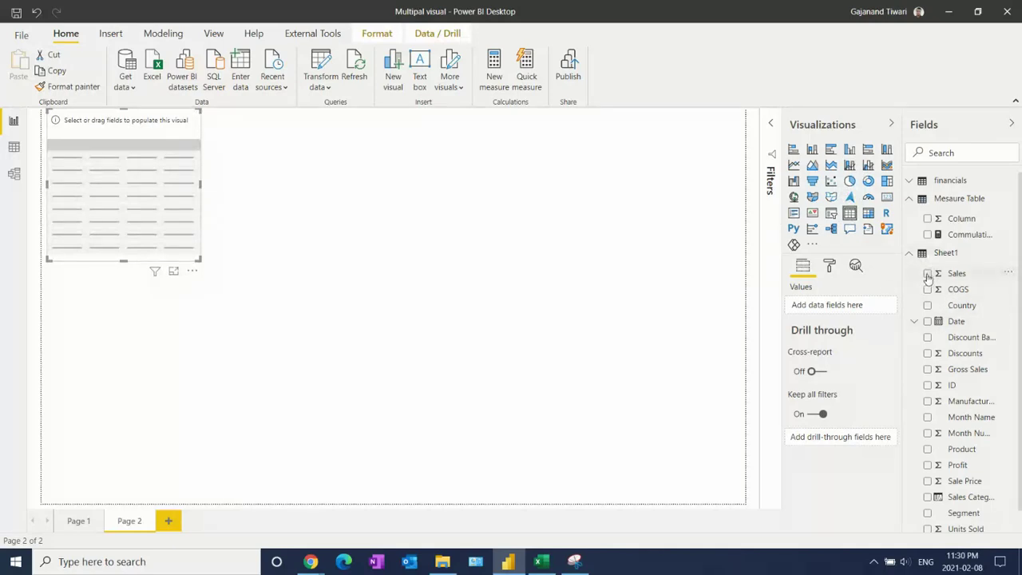
pyautogui.click(928, 496)
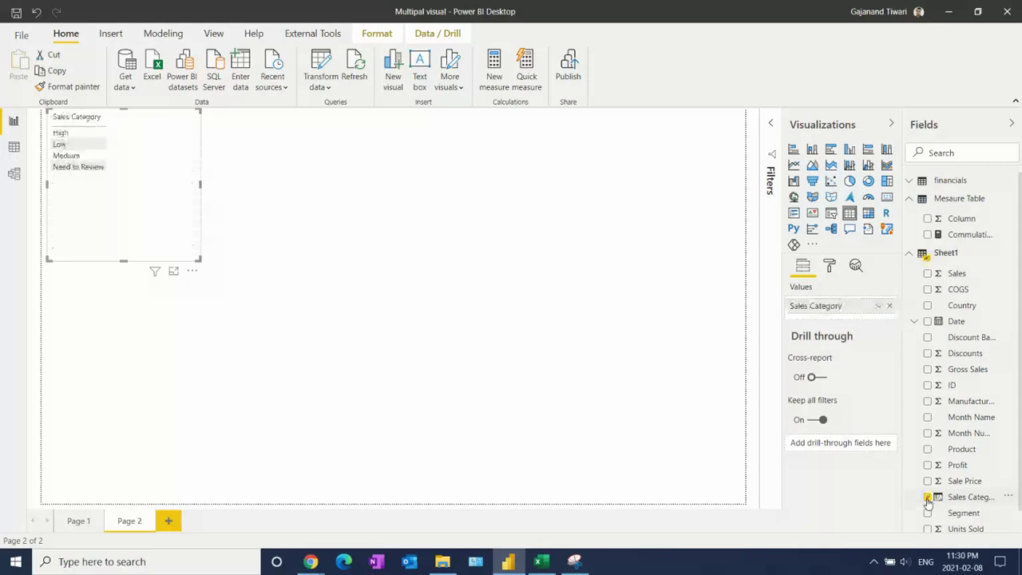
pyautogui.click(928, 305)
pyautogui.click(928, 273)
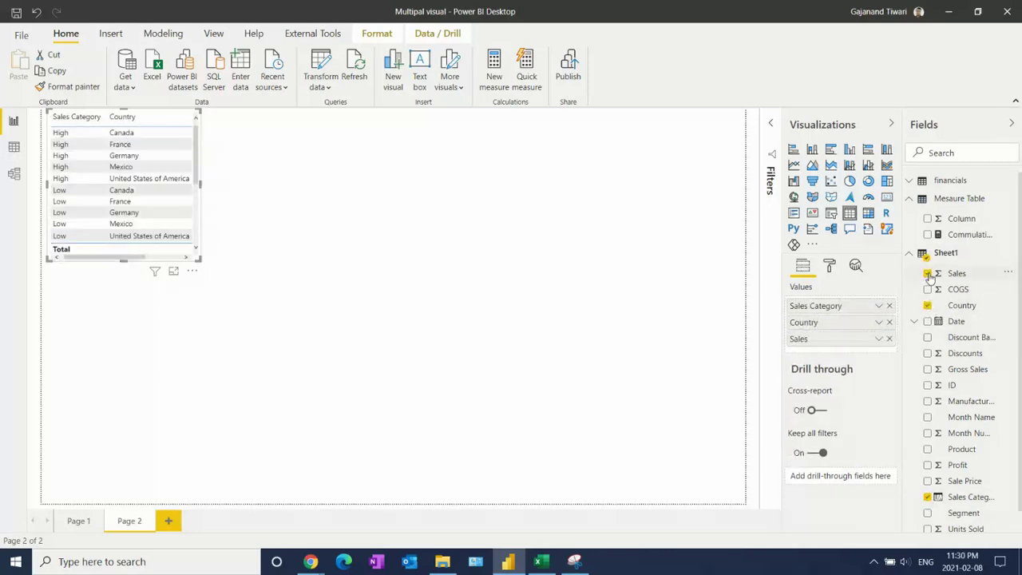
pyautogui.moveTo(200, 260); pyautogui.dragTo(312, 482)
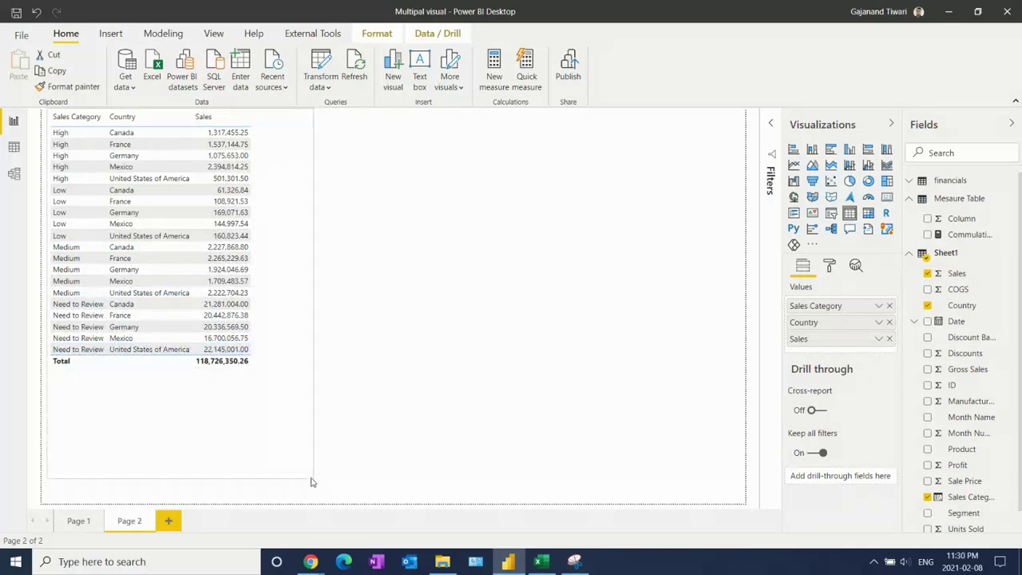
# Set the table's values text size to 18 pt and widen the table to fit all its columns
pyautogui.click(831, 269)
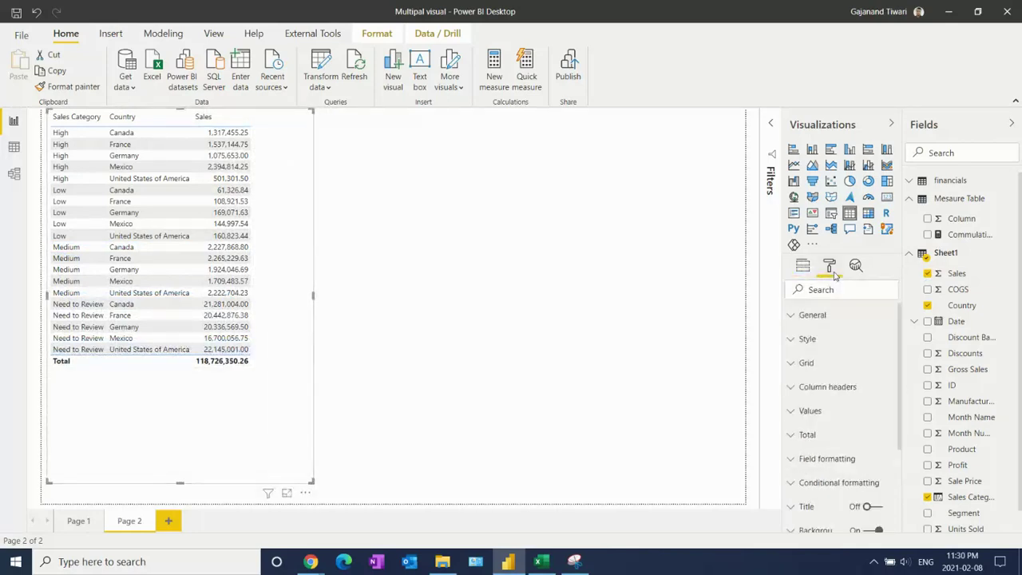
pyautogui.click(812, 415)
pyautogui.moveTo(901, 344); pyautogui.dragTo(913, 439)
pyautogui.click(830, 461)
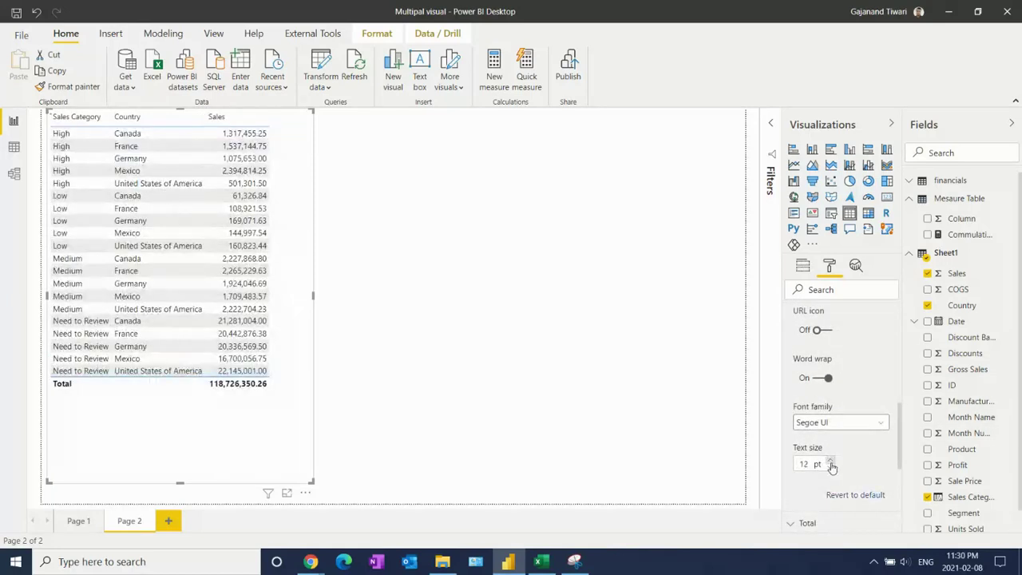
pyautogui.click(830, 461)
pyautogui.click(831, 461)
pyautogui.click(831, 461)
pyautogui.click(831, 461)
pyautogui.click(830, 461)
pyautogui.click(831, 461)
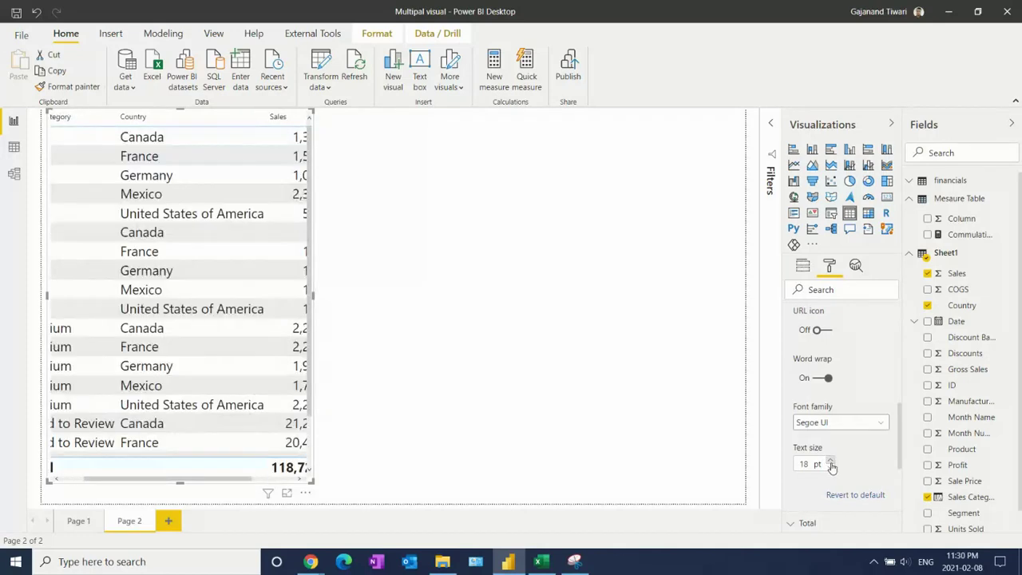
pyautogui.moveTo(312, 293); pyautogui.dragTo(527, 304)
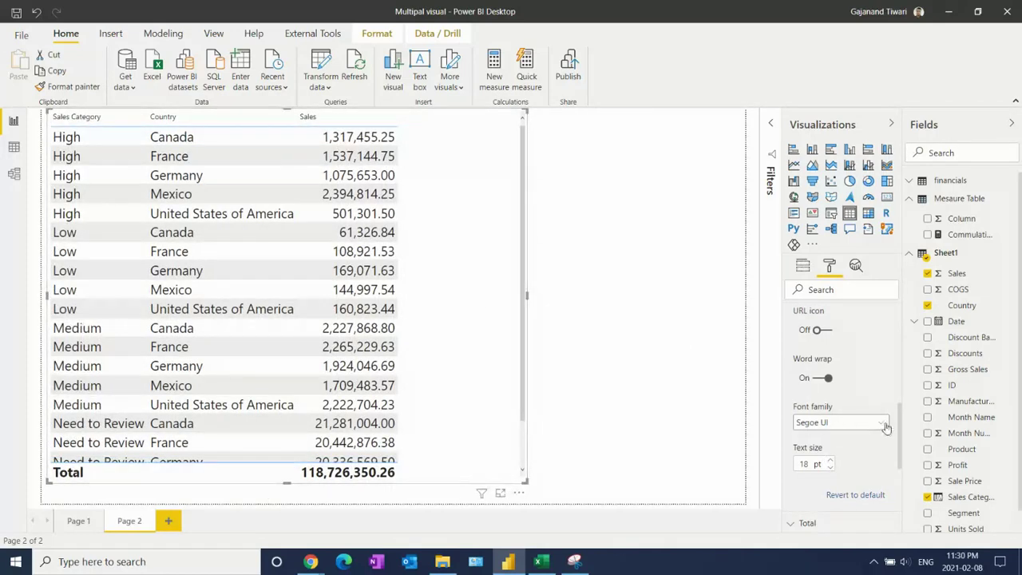
# Set the font color of the table's column headers to white
pyautogui.moveTo(901, 429); pyautogui.dragTo(902, 324)
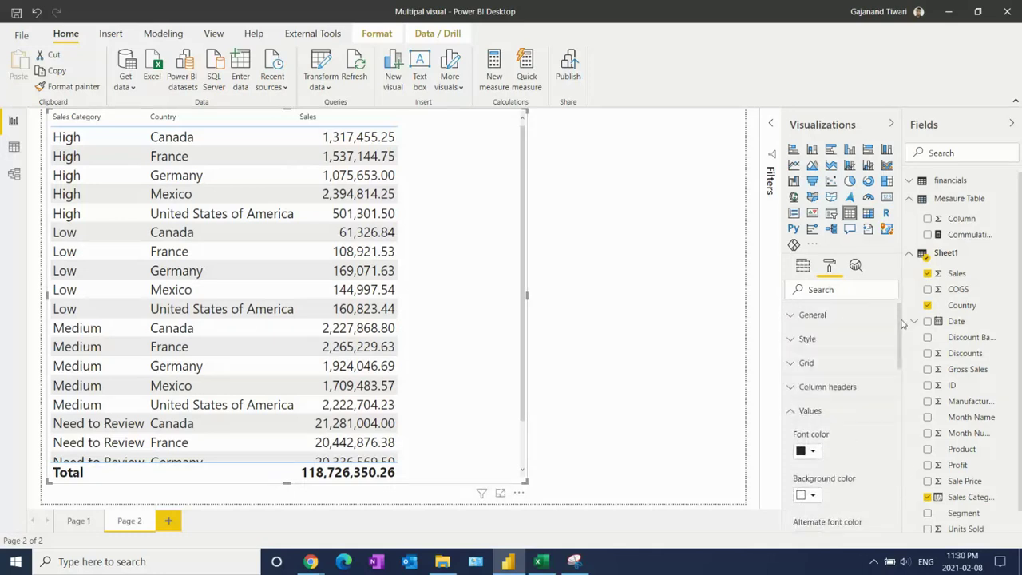
pyautogui.click(823, 387)
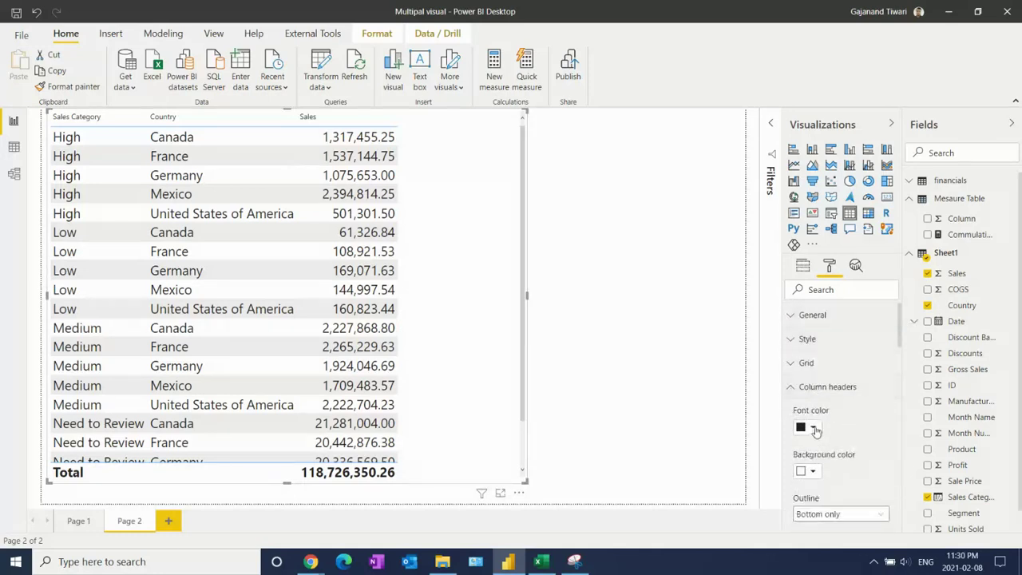
pyautogui.click(815, 429)
pyautogui.click(794, 302)
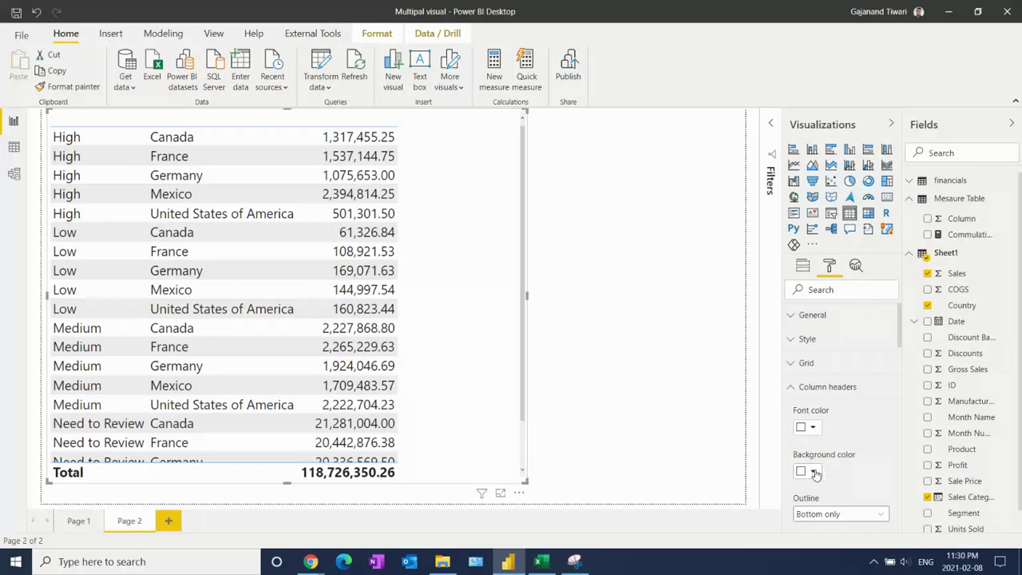
# Give the table's column headers a dark blue background and set their text size to 13 pt
pyautogui.click(816, 472)
pyautogui.click(812, 426)
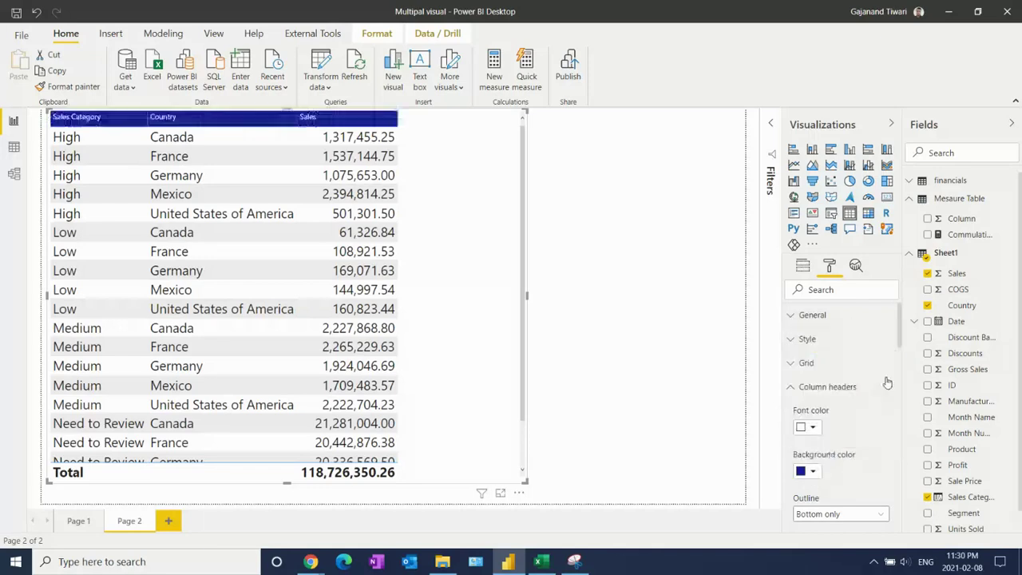
pyautogui.moveTo(901, 334); pyautogui.dragTo(913, 397)
pyautogui.scroll(2, 846, 359)
pyautogui.click(832, 324)
pyautogui.click(833, 330)
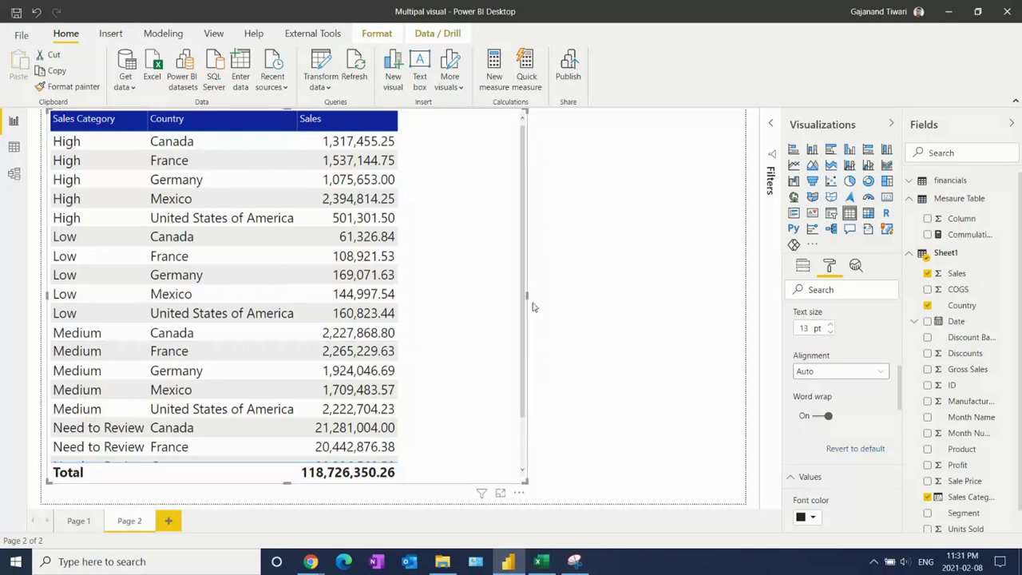
# Narrow the table to fit its columns more closely and add a Sales Category slicer in the free space beside it
pyautogui.moveTo(527, 296); pyautogui.dragTo(444, 295)
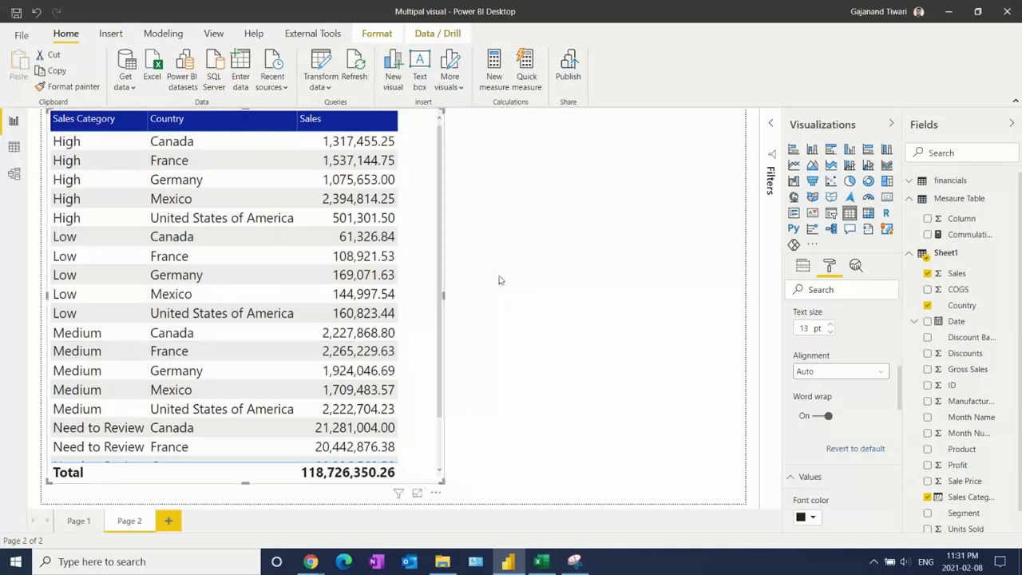
pyautogui.click(622, 236)
pyautogui.click(831, 212)
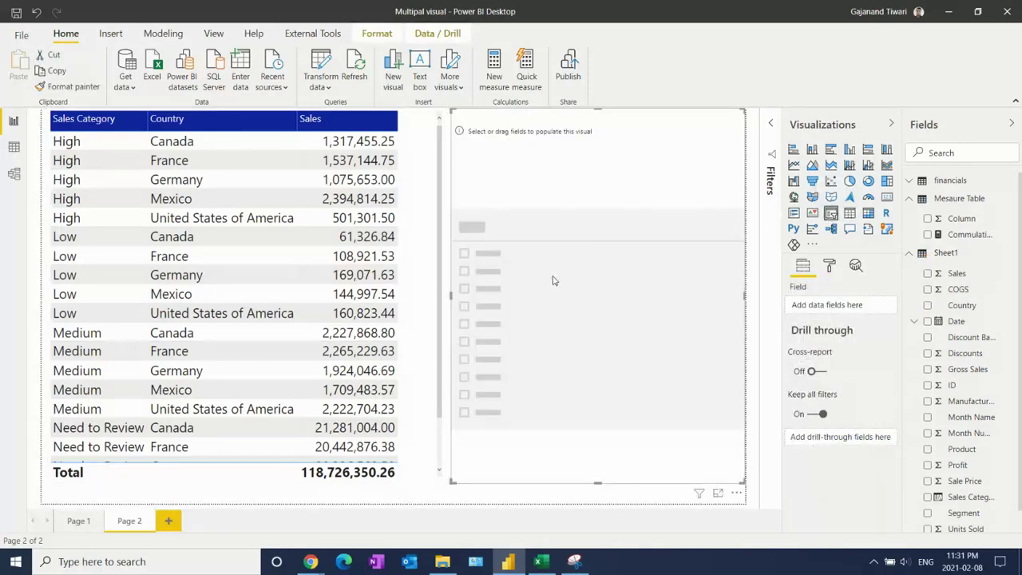
pyautogui.click(928, 498)
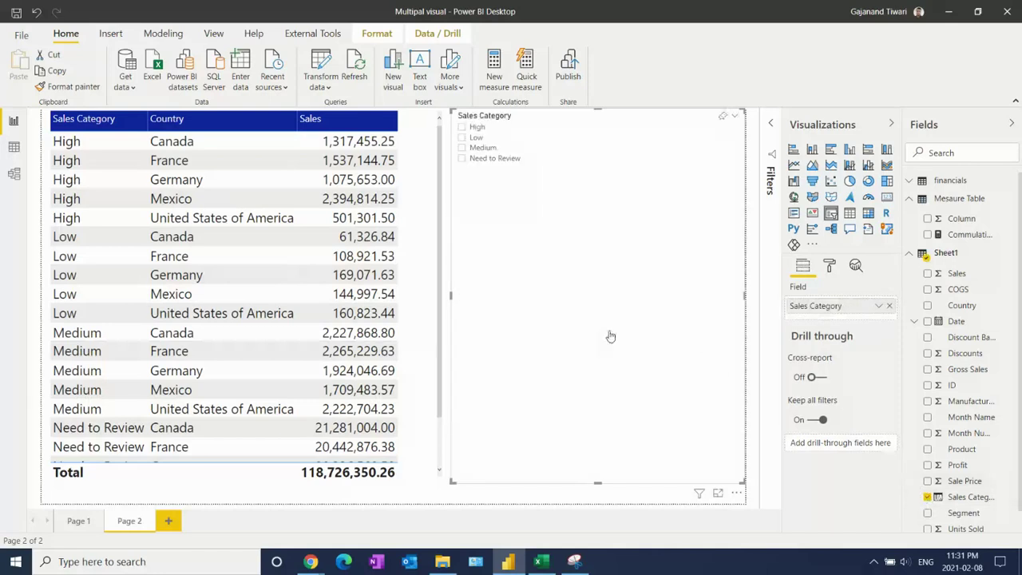
# In the slicer's selection controls, turn off Multi-select with CTRL and turn on the "Select all" option
pyautogui.click(830, 269)
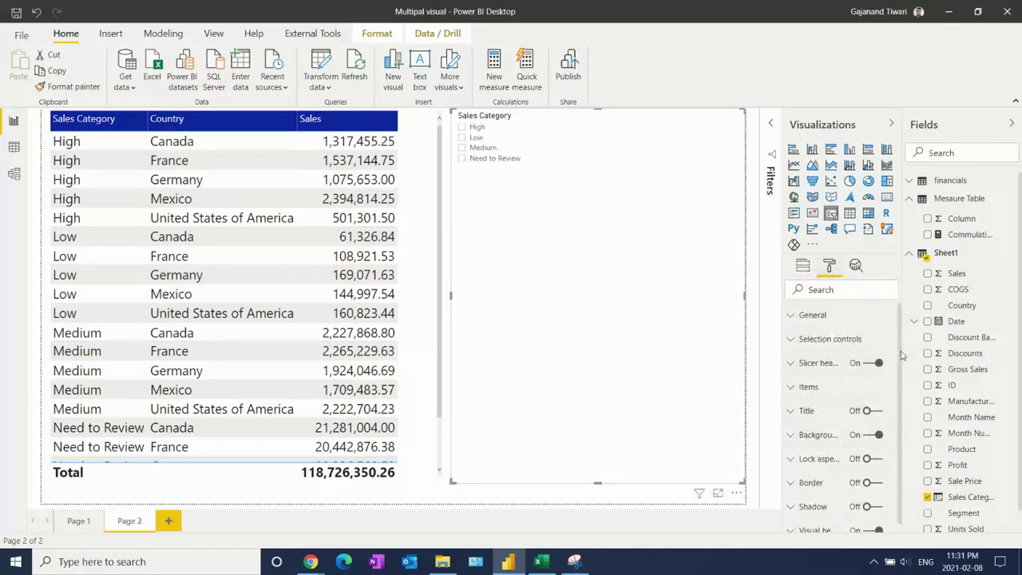
pyautogui.scroll(-1, 903, 355)
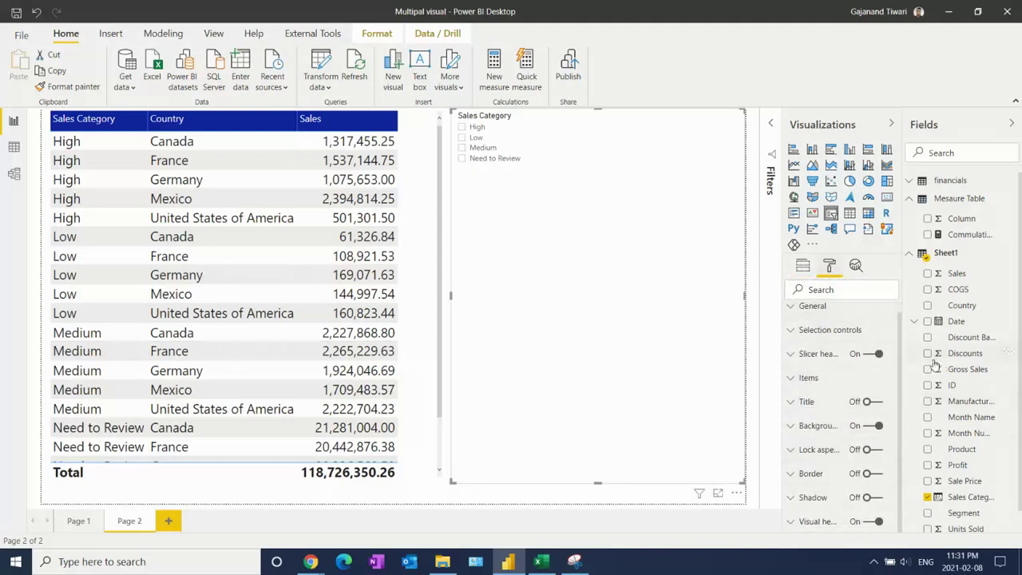
pyautogui.click(805, 335)
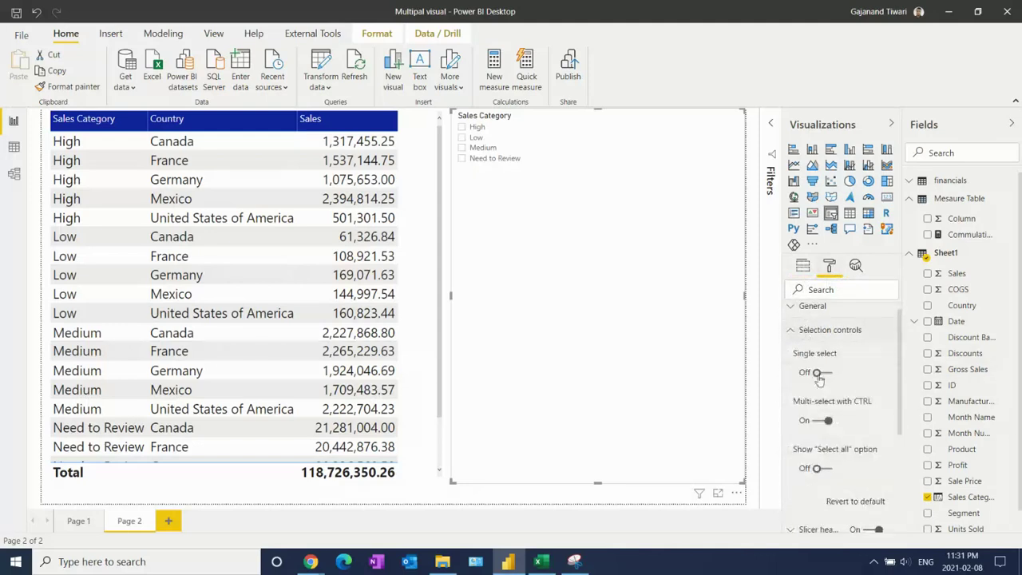
pyautogui.click(818, 421)
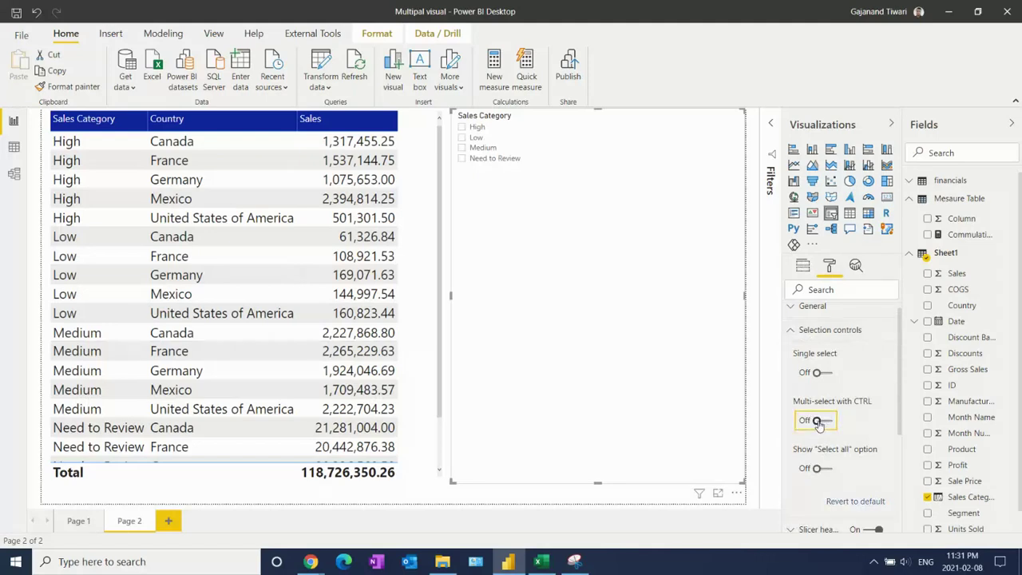
pyautogui.click(822, 469)
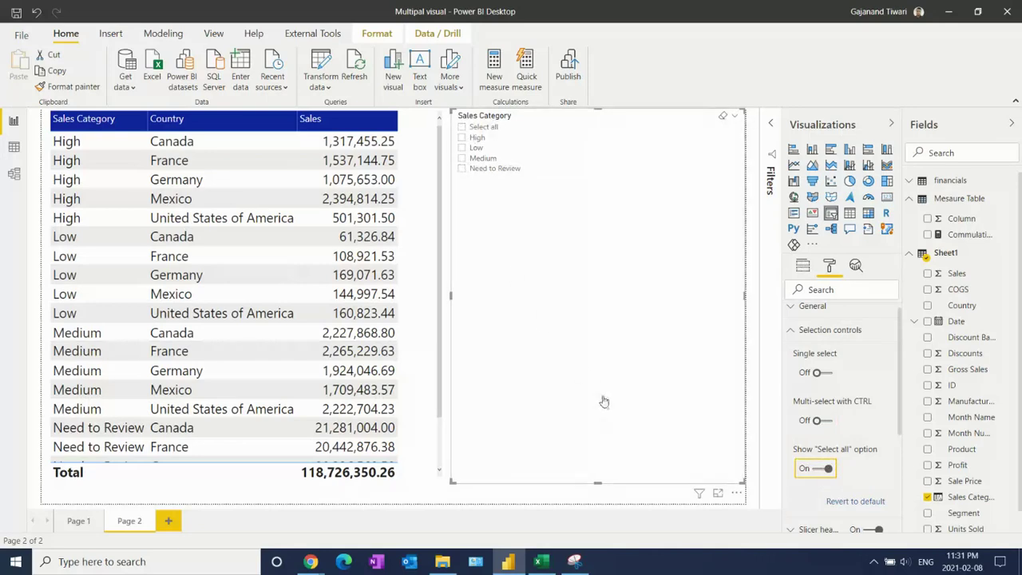
# Set the slicer items' text size to 14 pt, and fit the slicer as a small box in the blank area beside the table
pyautogui.moveTo(743, 482); pyautogui.dragTo(563, 229)
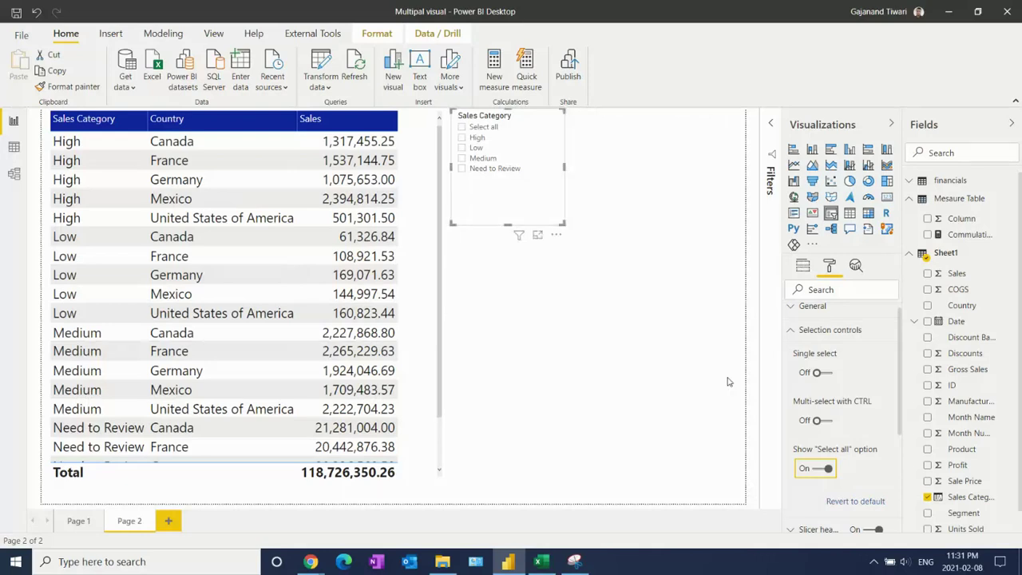
pyautogui.click(801, 334)
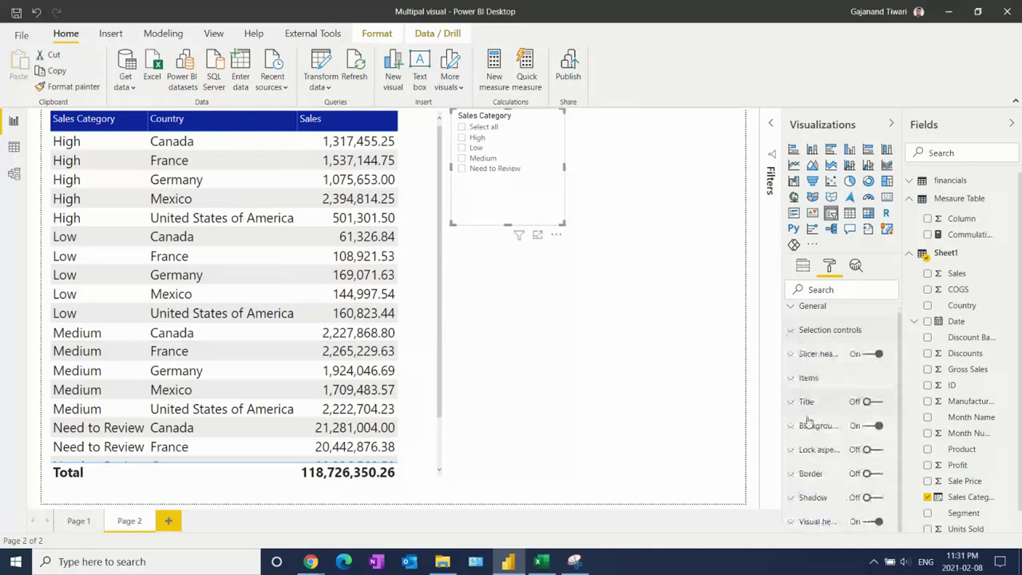
pyautogui.click(805, 378)
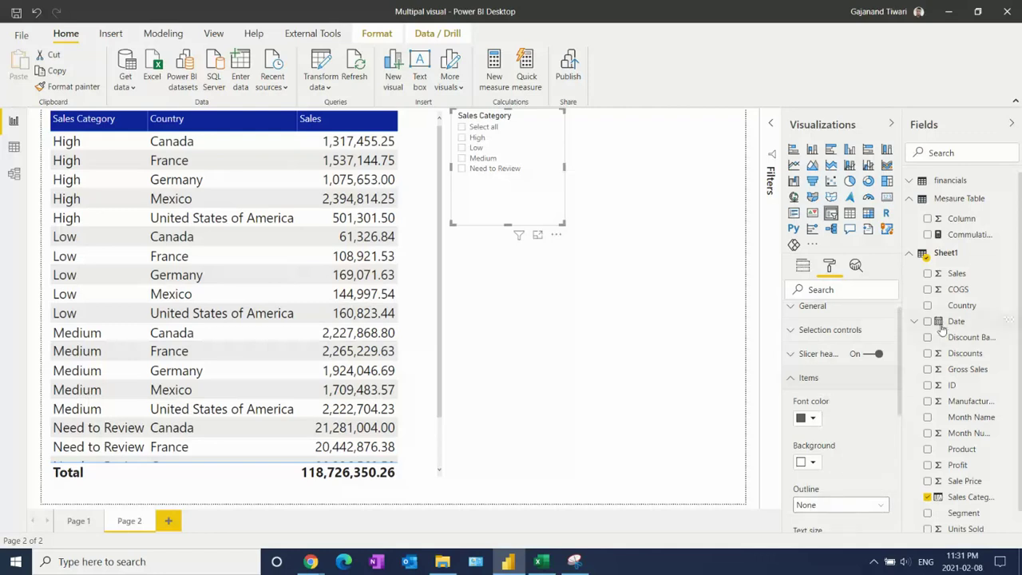
pyautogui.scroll(-4, 831, 379)
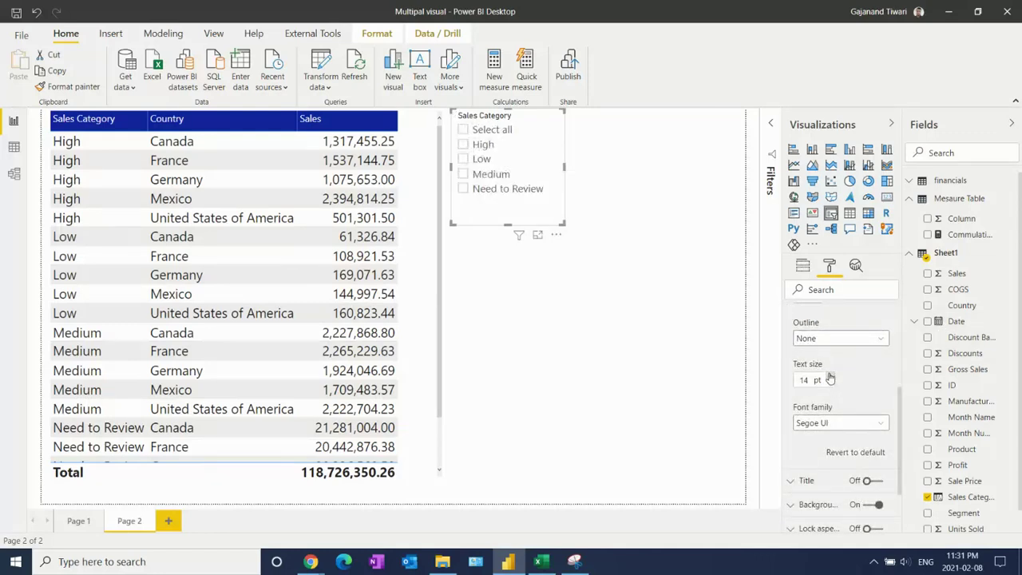
pyautogui.moveTo(507, 214); pyautogui.dragTo(575, 336)
# Filter the table by High, Low, Medium and Need to Review one at a time, ending with all slicer selections cleared
pyautogui.click(532, 269)
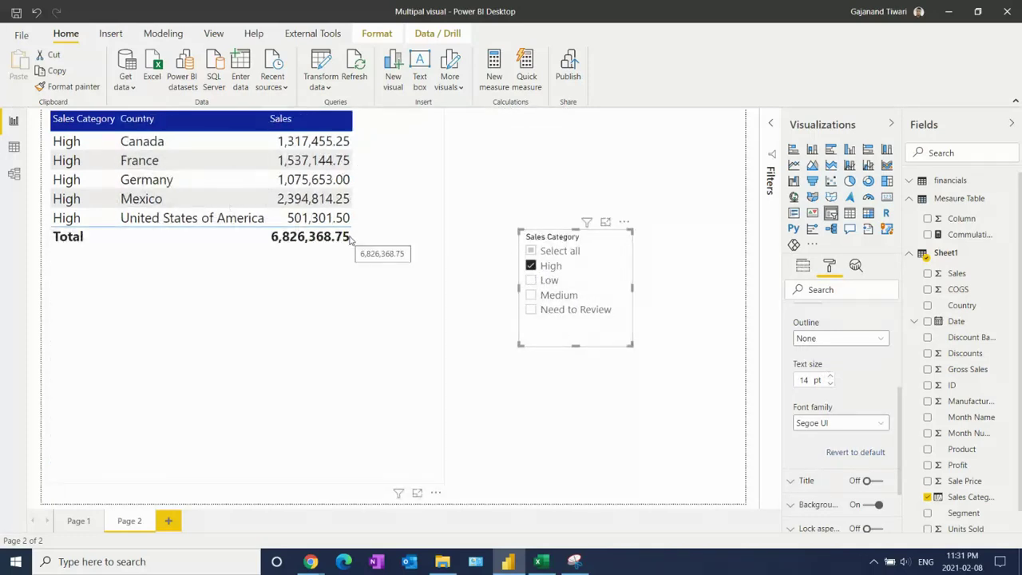
pyautogui.click(532, 268)
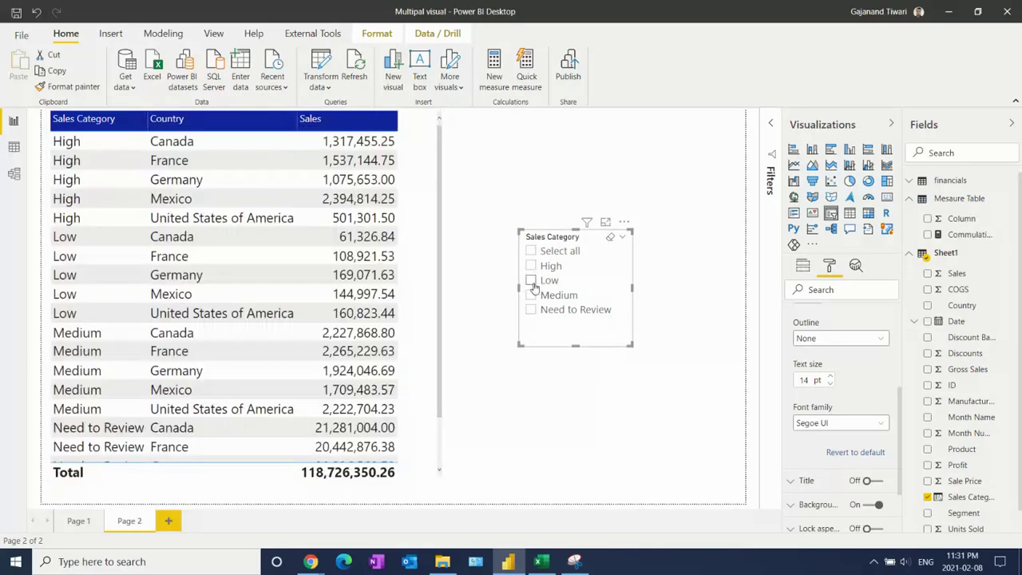
pyautogui.click(533, 282)
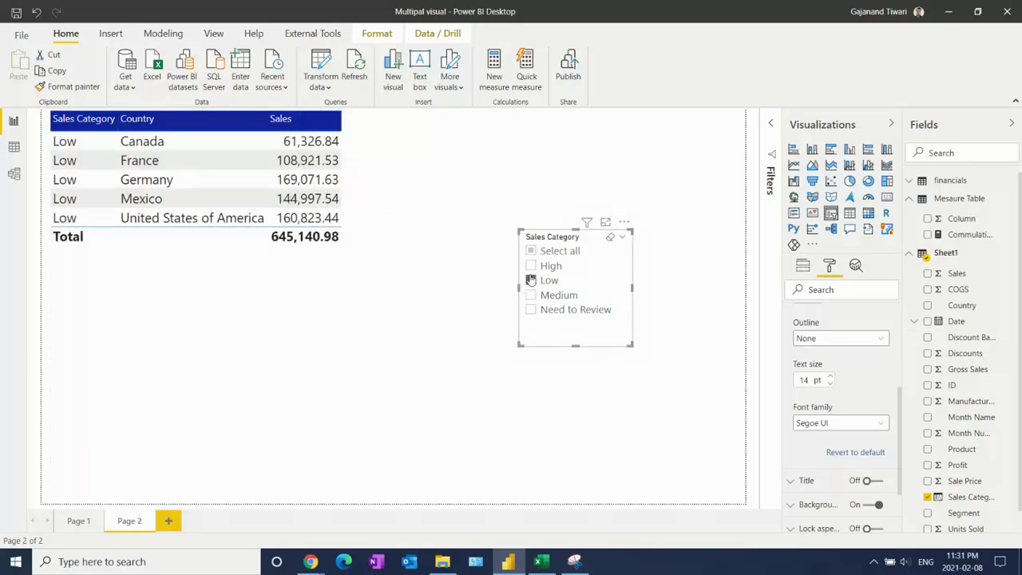
pyautogui.click(532, 280)
pyautogui.click(532, 296)
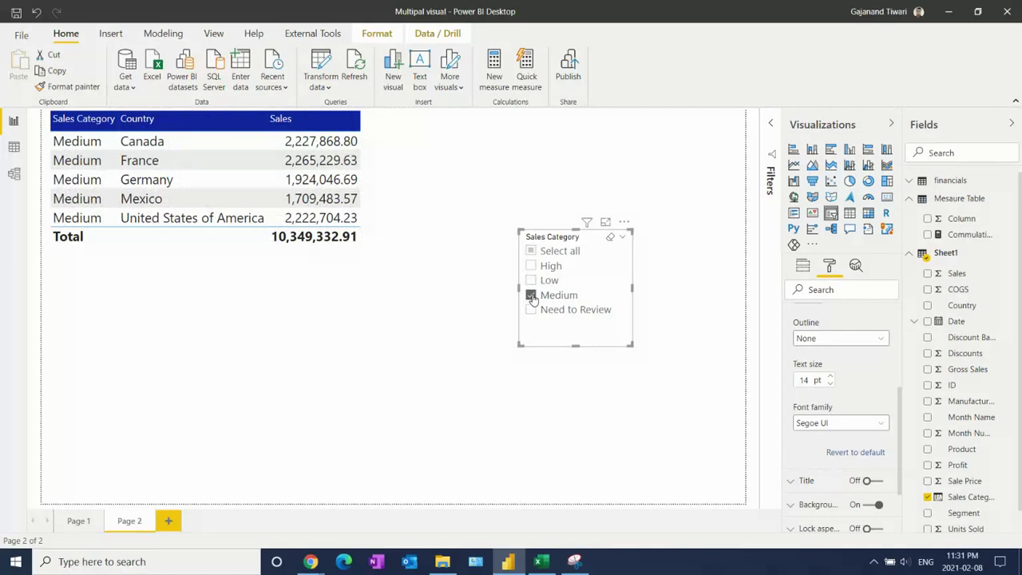
pyautogui.click(531, 296)
pyautogui.click(531, 310)
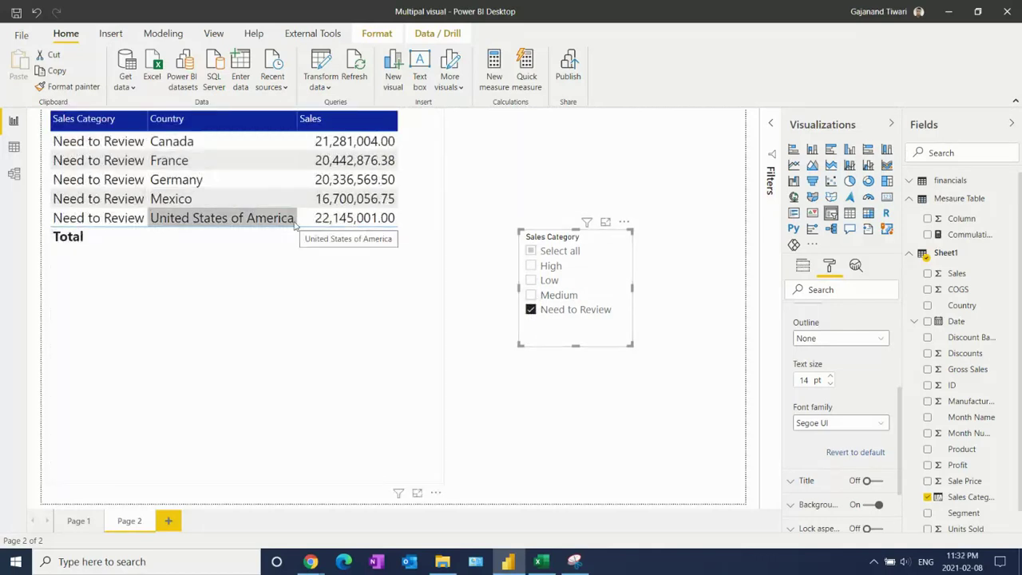
pyautogui.click(531, 251)
pyautogui.click(531, 251)
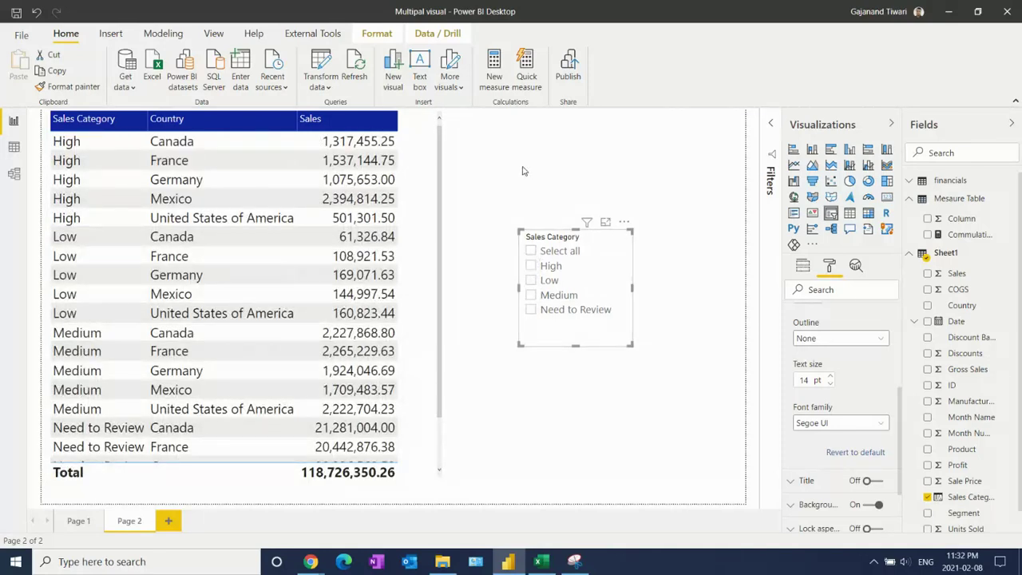
# Deselect the slicer and save the report
pyautogui.click(524, 171)
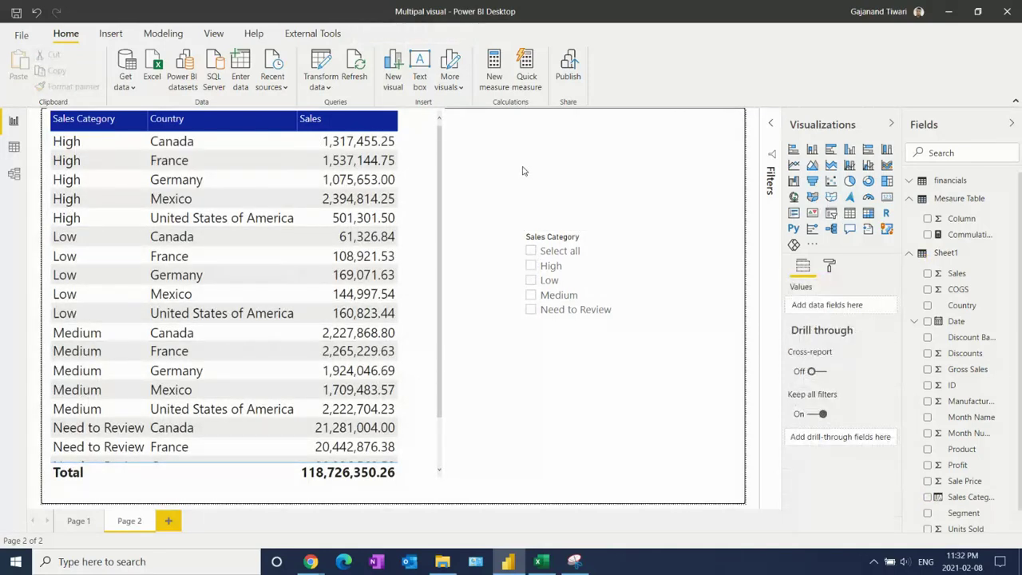
pyautogui.click(16, 13)
pyautogui.click(16, 14)
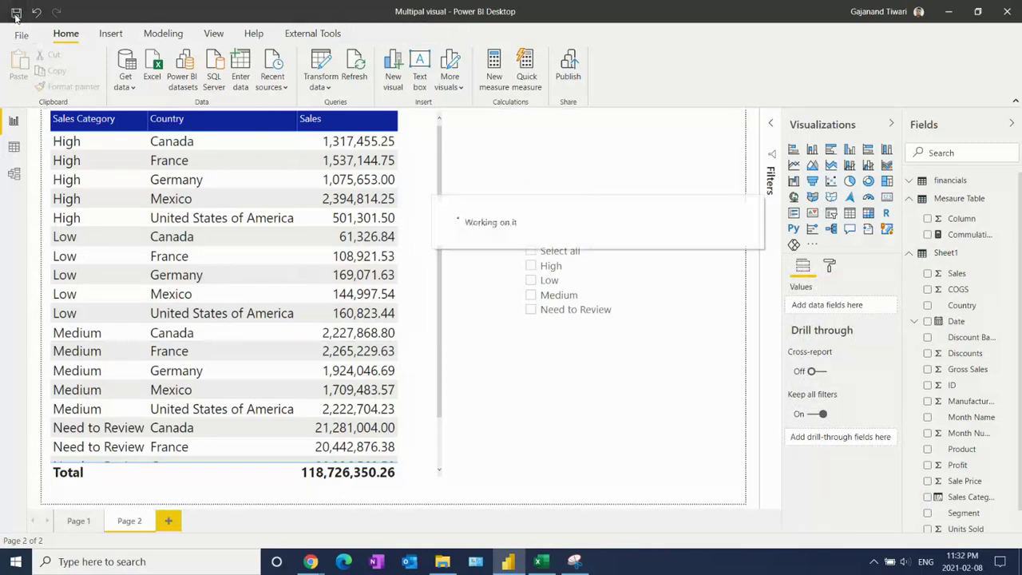